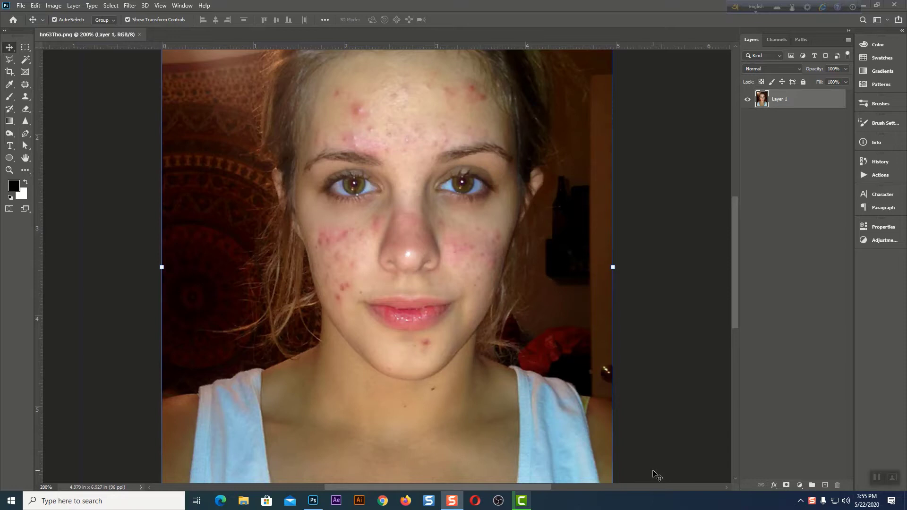
left_click(76, 151)
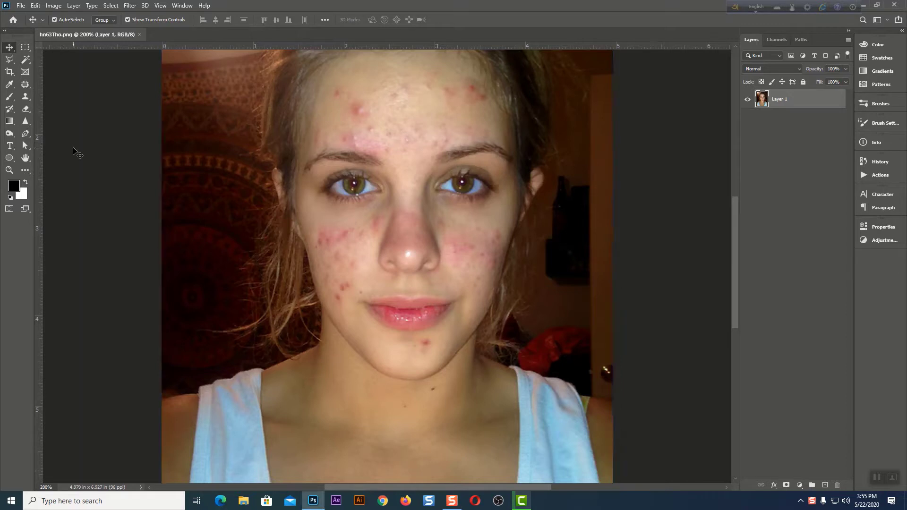
key("ctrl+1")
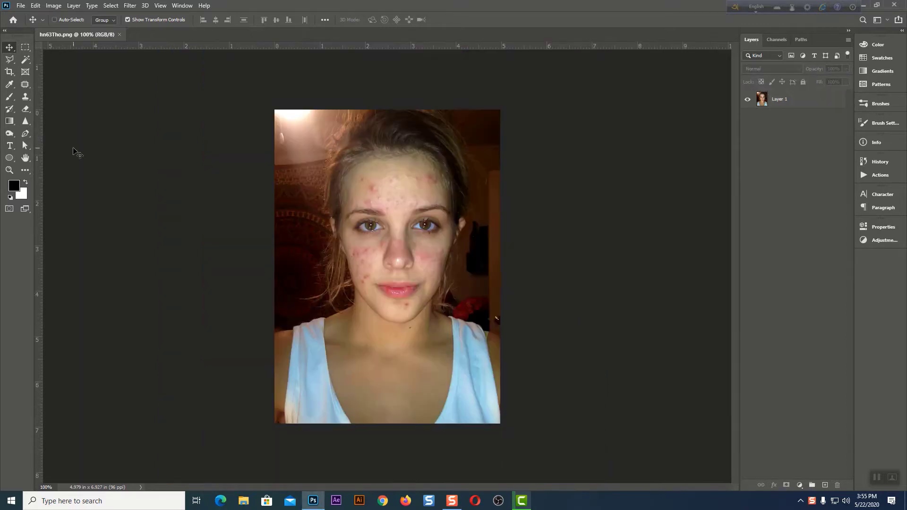
key("ctrl+plus")
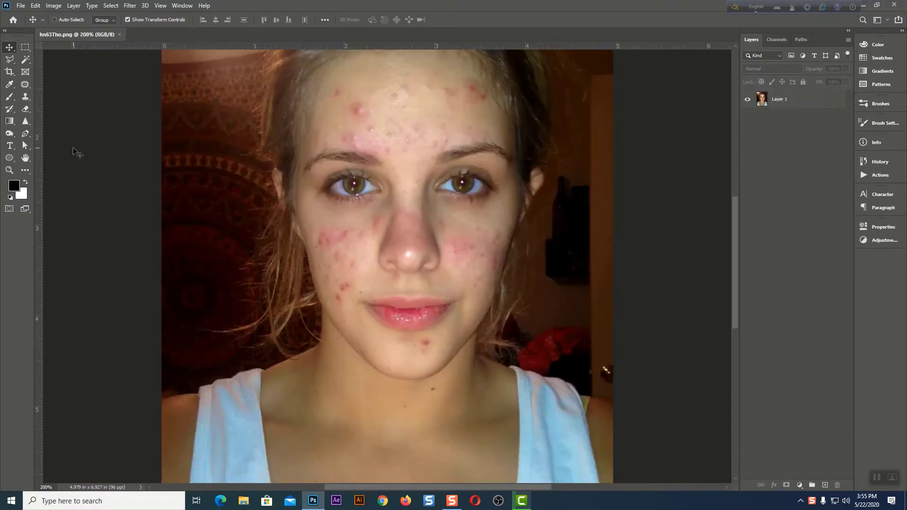
key("ctrl+minus")
key("ctrl+plus")
scroll(614, 260, "up", 2)
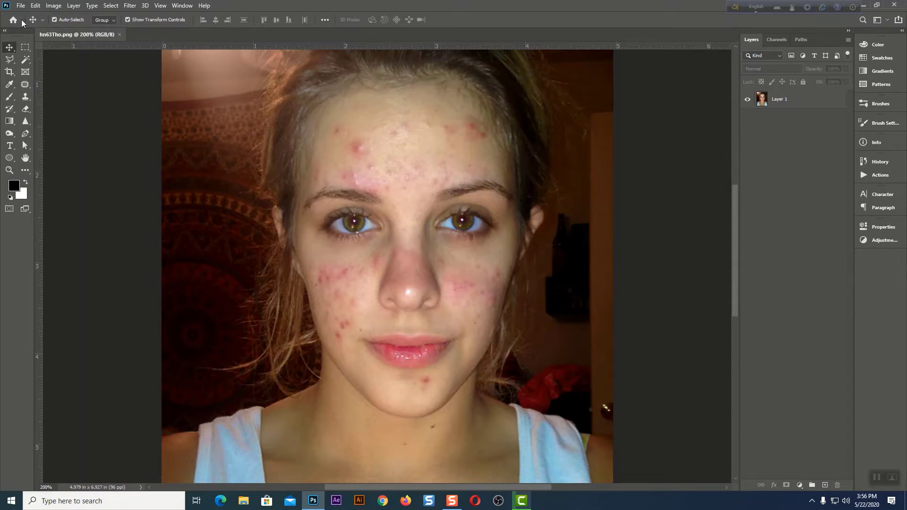
- Choose the Spot Healing Brush in Content-Aware mode and select Layer 1 for retouching the face
right_click(23, 88)
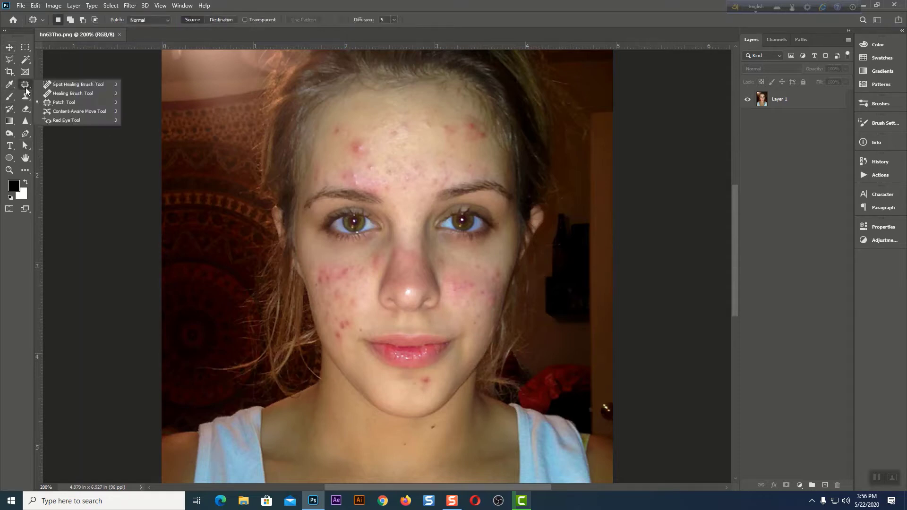
left_click(64, 86)
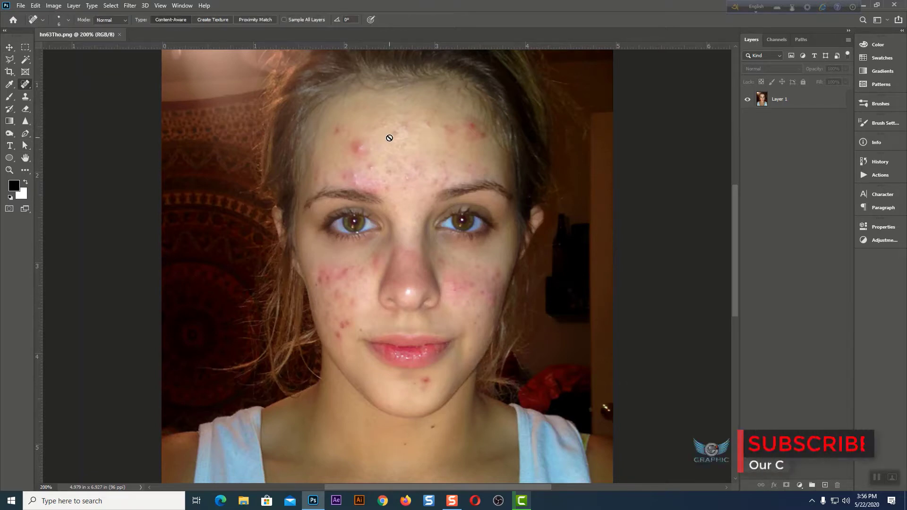
right_click(25, 85)
left_click(794, 100)
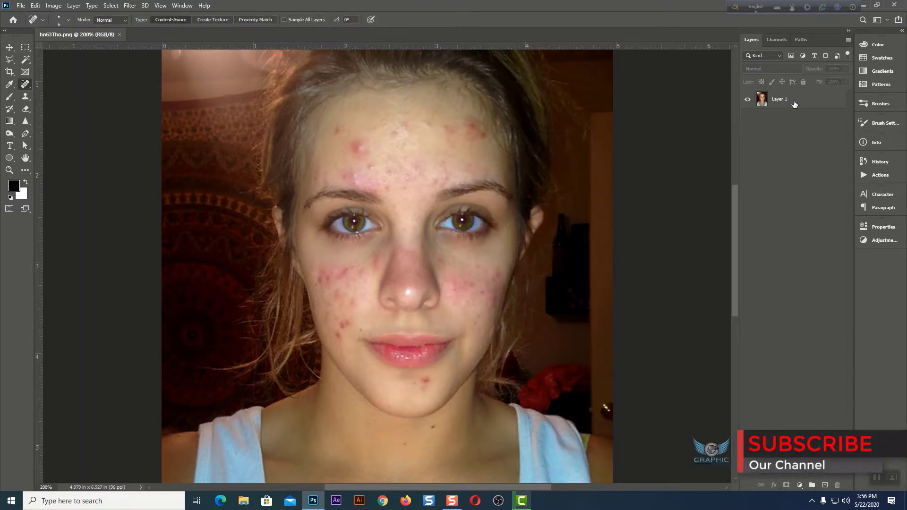
left_click(794, 104)
key("ctrl+plus")
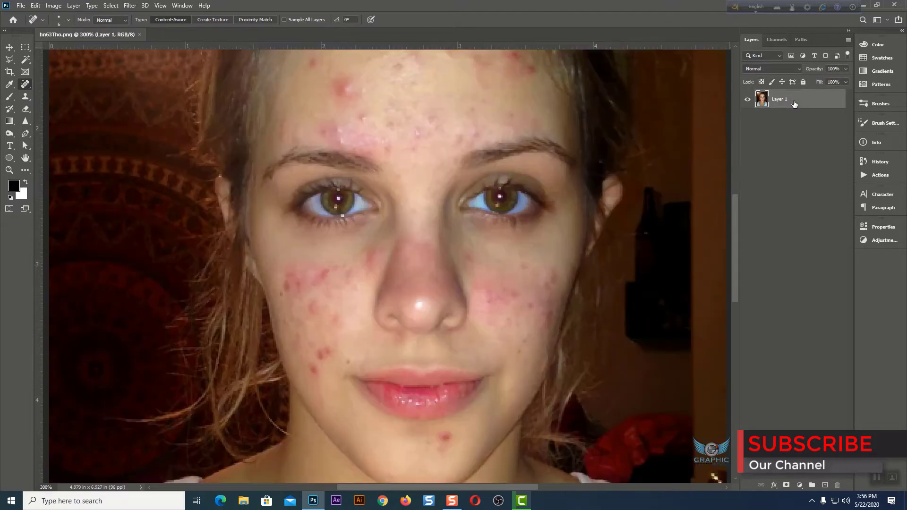
scroll(415, 233, "up", 5)
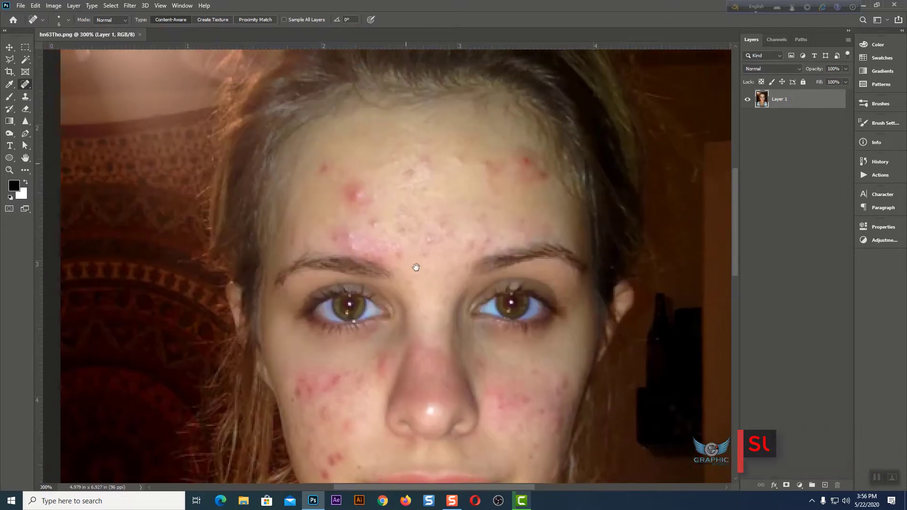
right_click(29, 84)
left_click(68, 93)
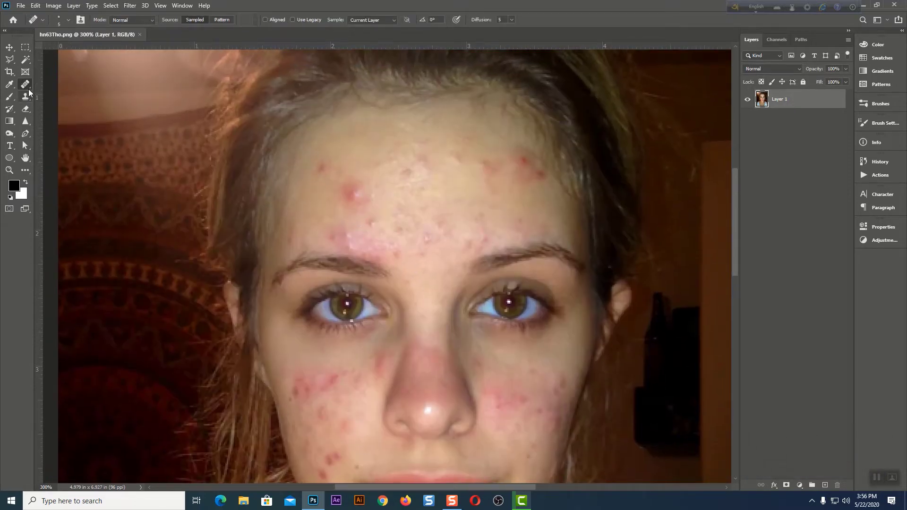
right_click(28, 88)
left_click(57, 86)
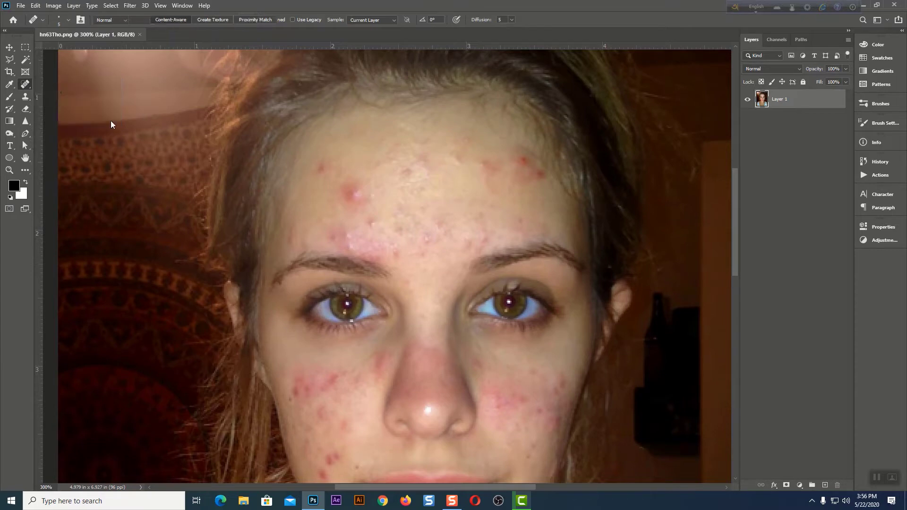
- Set the Spot Healing Brush size to 25 and heal the small red spot at the forehead's left-hand edge
key("bracketright")
key("bracketright")
key("bracketright")
key("bracketright")
key("bracketright")
key("bracketright")
key("bracketright")
key("bracketright")
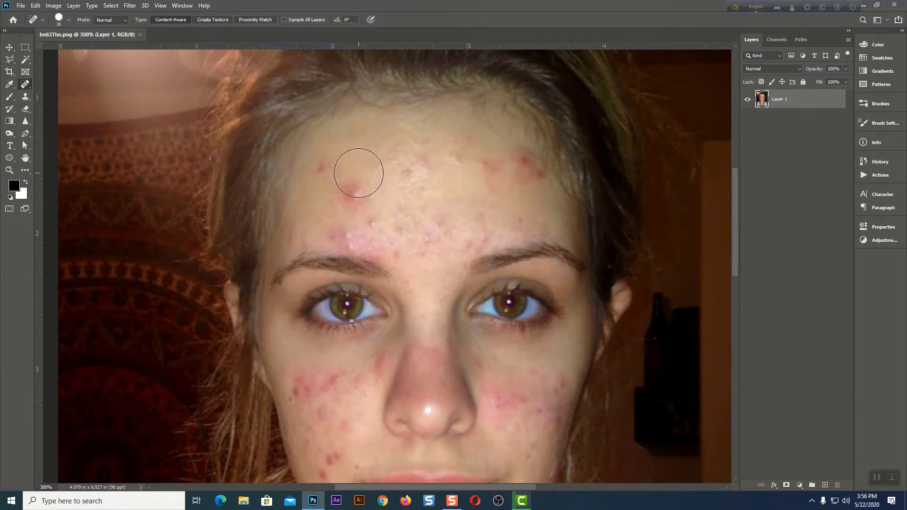
key("bracketleft")
key("bracketleft")
key("bracketright")
key("bracketright")
key("bracketleft")
left_click(320, 165)
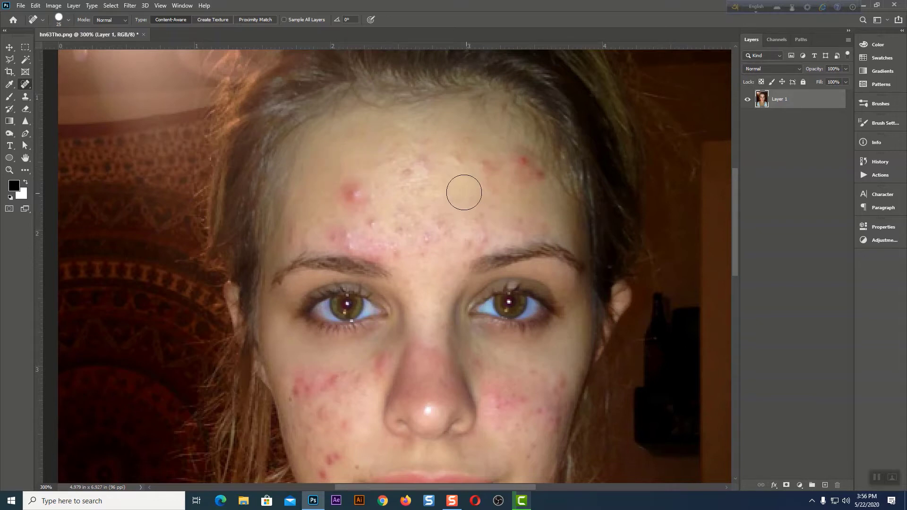
- Heal the blemishes across the upper middle of the forehead using a brush size of 20
key("bracketleft")
key("bracketleft")
key("bracketright")
left_click_drag(406, 172, 430, 163)
left_click(468, 140)
left_click(416, 143)
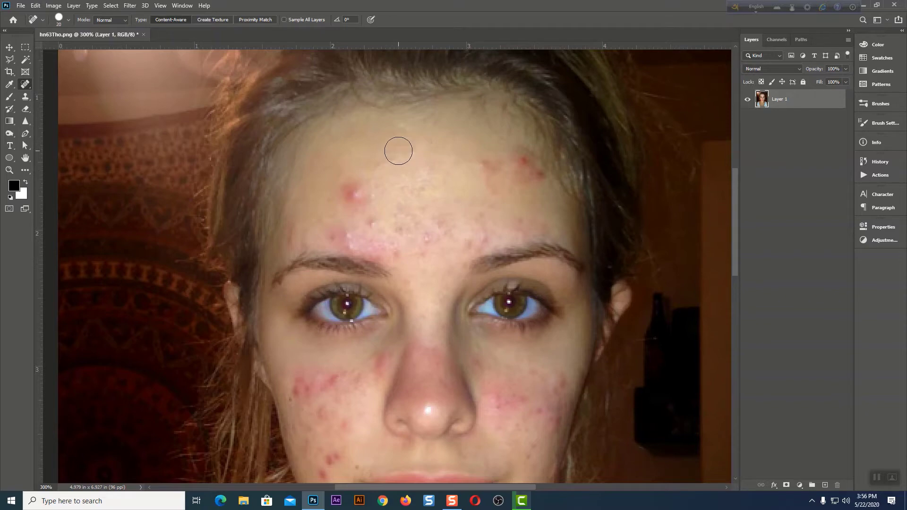
left_click_drag(391, 162, 378, 166)
left_click(377, 162)
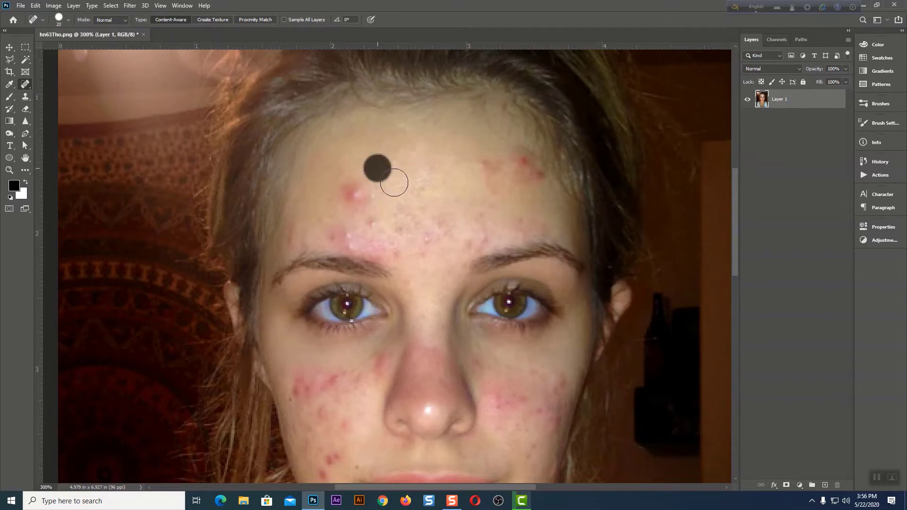
- Heal the spots down the centre of the forehead and above the inner end of the right-hand eyebrow
left_click(395, 184)
left_click(408, 188)
left_click(425, 176)
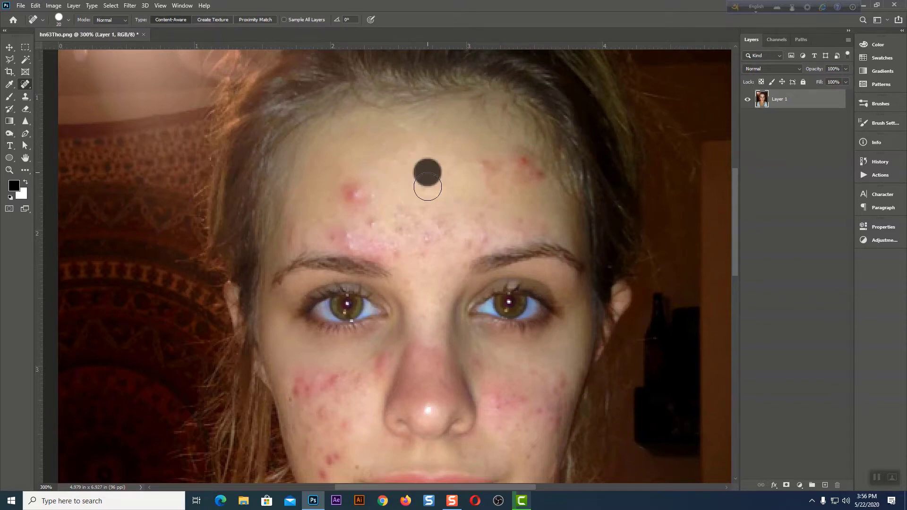
left_click(439, 203)
left_click(444, 221)
left_click(468, 235)
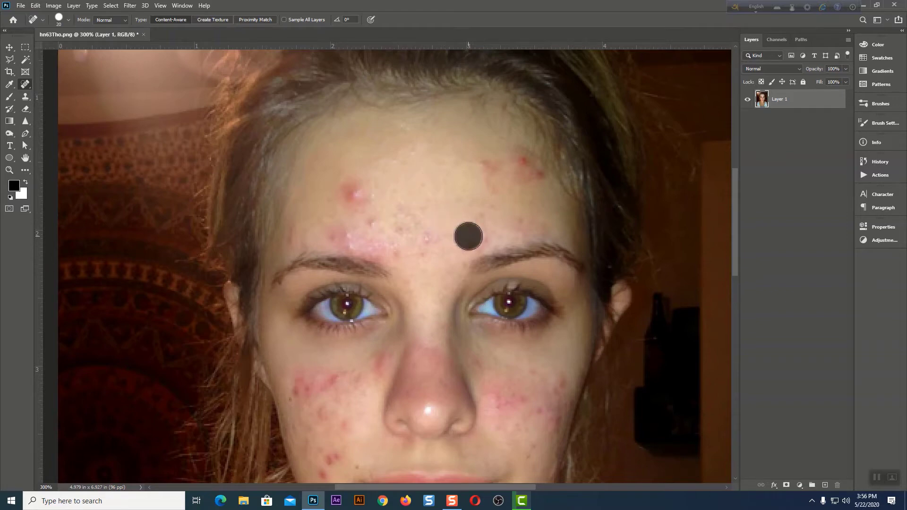
left_click(482, 215)
left_click(438, 204)
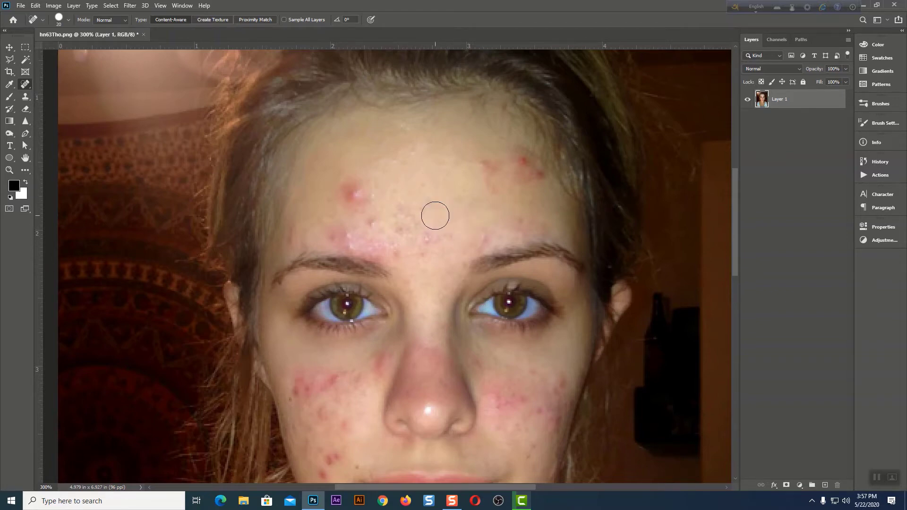
left_click(439, 216)
left_click(444, 235)
left_click(432, 240)
- Heal the small spots above and between the eyebrows using a brush size of 10, and touch up the upper forehead
key("bracketleft")
key("bracketleft")
left_click(425, 252)
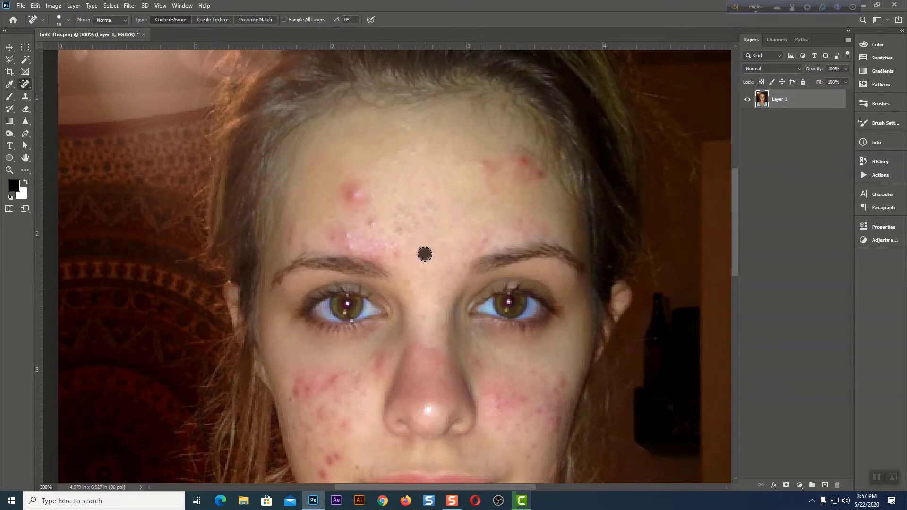
left_click(400, 254)
left_click(398, 245)
left_click(398, 225)
left_click(372, 223)
left_click(401, 211)
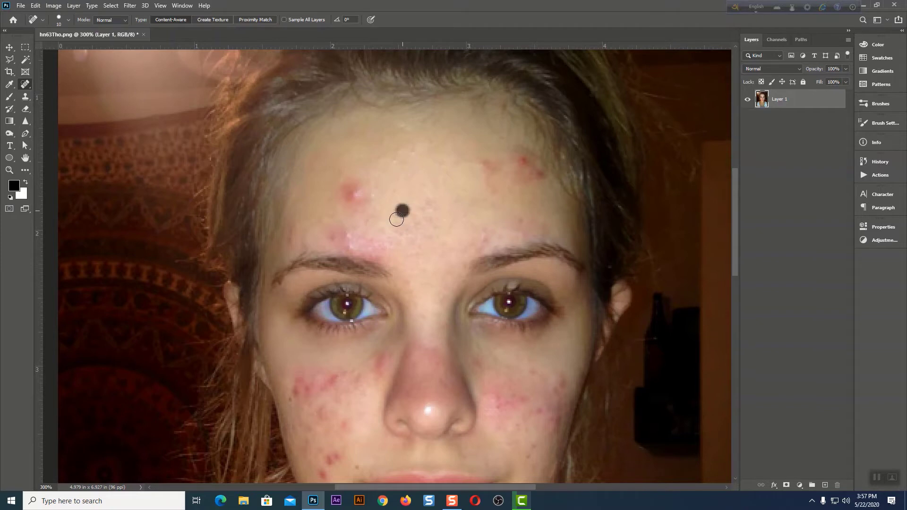
left_click(418, 223)
left_click(427, 210)
mouse_move(411, 141)
left_mouse_down()
mouse_move(411, 211)
mouse_move(386, 215)
mouse_move(399, 127)
left_mouse_up()
- Even out the remaining marks in the middle of the forehead using a brush size of 20
key("bracketright")
left_click(432, 199)
left_click(431, 208)
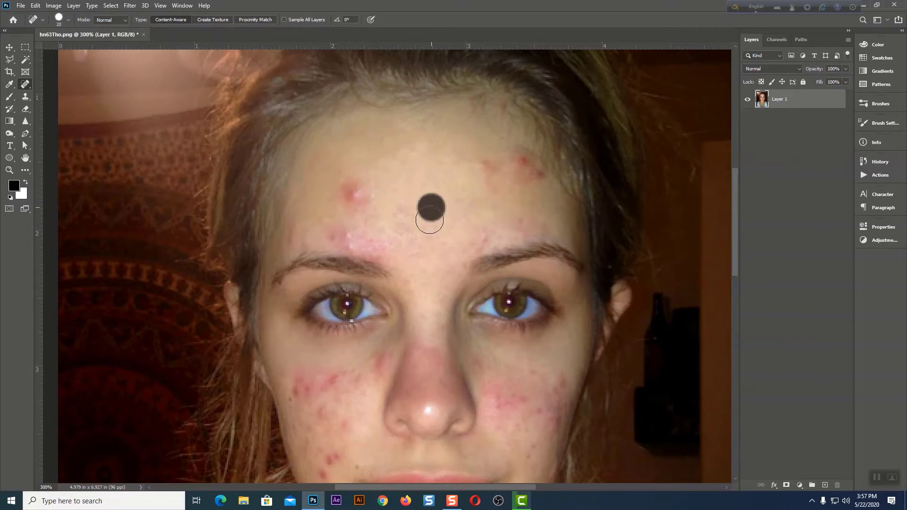
left_click(430, 222)
left_click(428, 231)
left_click(405, 208)
left_click(407, 228)
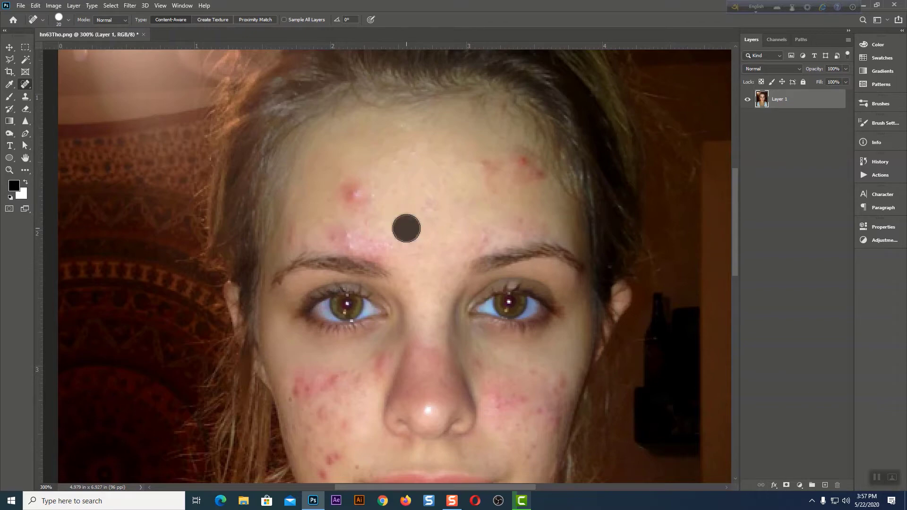
left_click(382, 232)
- Heal the large red pimple on the left-hand side of the forehead using a brush size of 30
left_click(355, 195)
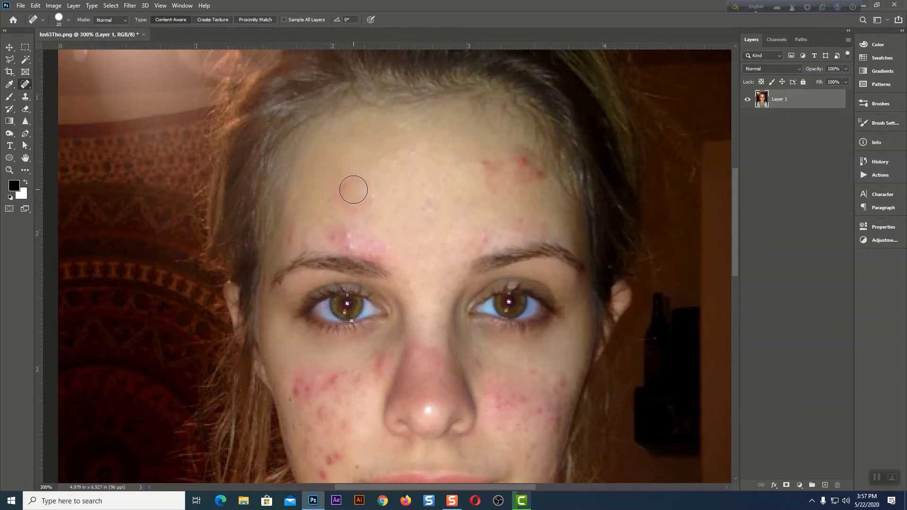
left_click(355, 190)
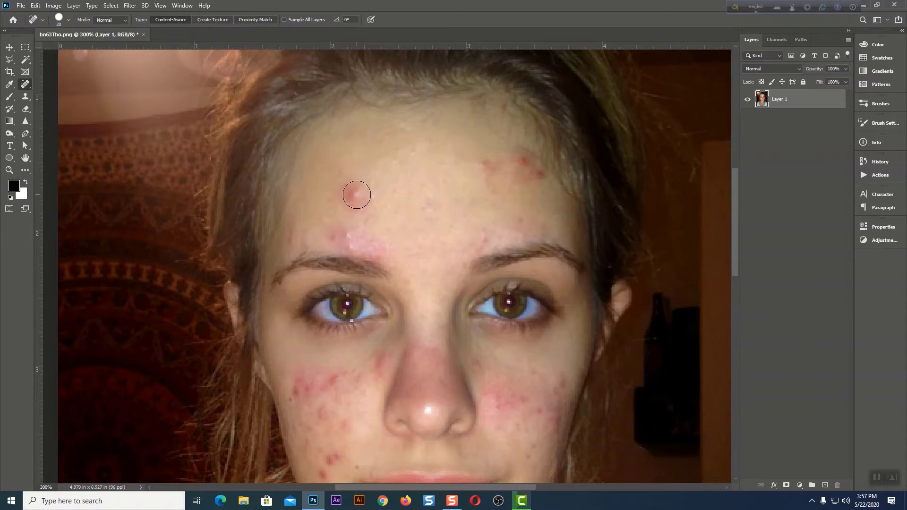
key("bracketright")
key("bracketright")
key("bracketright")
left_click(357, 194)
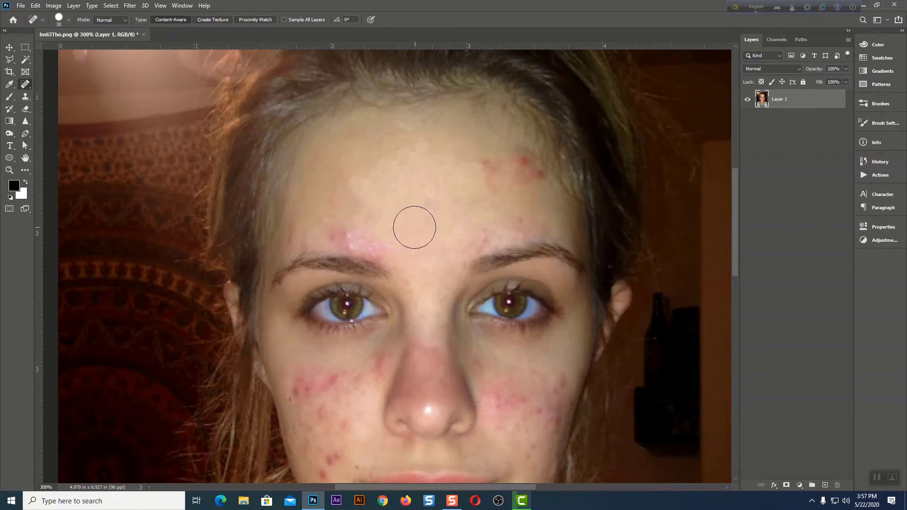
- Heal the pink patch directly above the left-hand eyebrow using a brush size of 25
key("bracketleft")
key("bracketleft")
key("bracketleft")
key("bracketleft")
key("bracketleft")
key("bracketright")
key("bracketright")
key("bracketright")
left_click(343, 231)
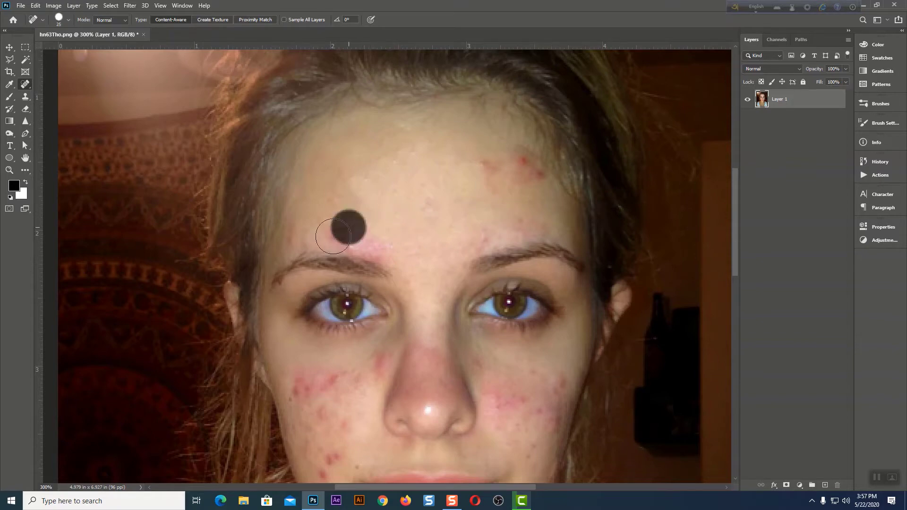
left_click(378, 238)
left_click(370, 239)
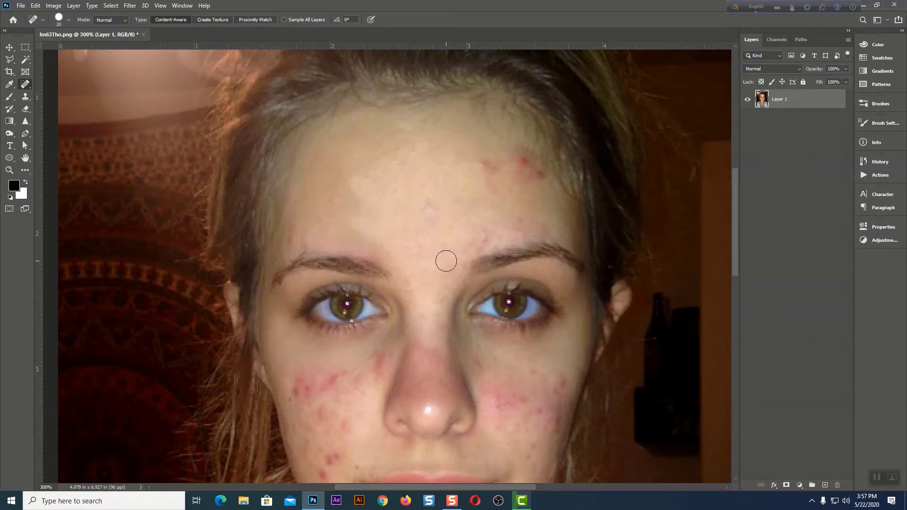
- Touch up the small spots on the left-hand side of the forehead using a brush size of 9
key("bracketleft")
key("bracketleft")
key("bracketleft")
key("bracketleft")
left_click(324, 223)
left_click(335, 203)
left_click(343, 172)
left_click(291, 230)
left_click(333, 209)
- Heal the spots above the right-hand eyebrow and the red cluster near the hairline on that side
left_click(493, 187)
left_click(488, 240)
left_click(522, 232)
left_click(545, 230)
left_click(489, 181)
left_click(496, 170)
left_click(521, 161)
left_click(541, 180)
left_click(518, 162)
left_click(532, 156)
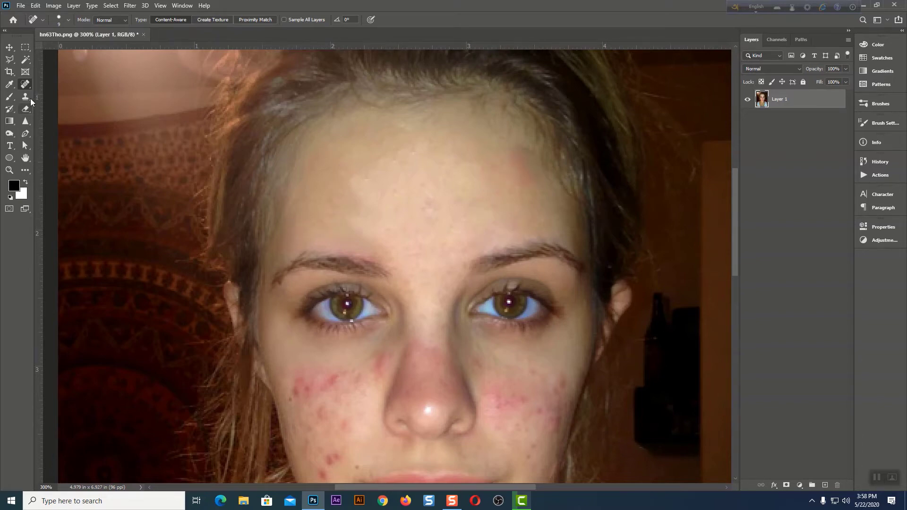
- Patch the remaining redness near the right-hand hairline with clear forehead skin using the Patch Tool
right_click(25, 84)
left_click(52, 110)
left_click_drag(521, 152, 519, 151)
left_click_drag(525, 172, 475, 202)
key("ctrl+d")
- Patch the red marks across the upper and middle left-hand cheek with clear skin
scroll(524, 375, "down", 3)
mouse_move(329, 270)
left_mouse_down()
mouse_move(338, 285)
mouse_move(338, 264)
left_mouse_up()
key("ctrl+d")
mouse_move(337, 282)
left_mouse_down()
mouse_move(355, 288)
mouse_move(326, 290)
mouse_move(348, 309)
left_mouse_up()
key("ctrl+d")
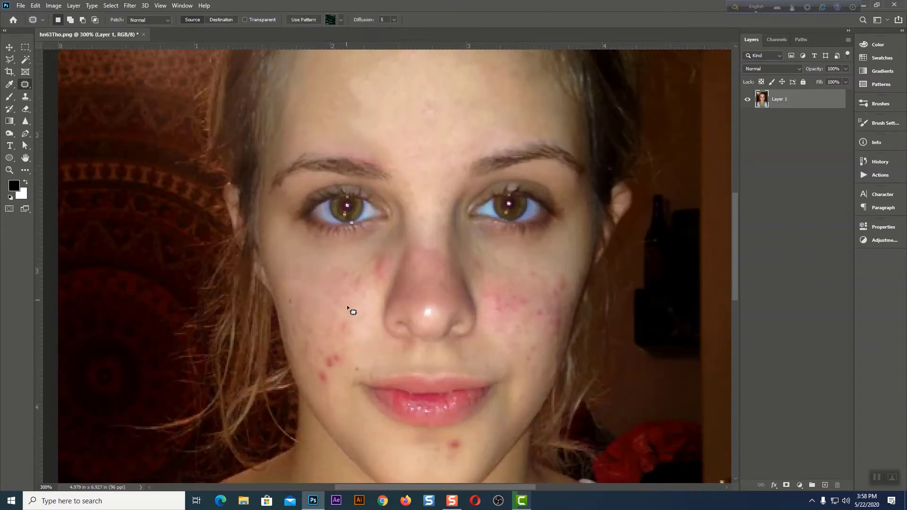
key("ctrl+d")
- Patch the pimples on the lower left-hand cheek with clear skin from higher on the cheek
mouse_move(320, 362)
left_mouse_down()
mouse_move(326, 388)
mouse_move(322, 363)
left_mouse_up()
mouse_move(326, 378)
left_mouse_down()
mouse_move(308, 344)
mouse_move(310, 320)
mouse_move(341, 308)
left_mouse_up()
key("ctrl+d")
key("ctrl+d")
- Patch the inner left-hand cheek with skin from between the eyebrows, and patch the redness beside the nose
left_click_drag(351, 267, 354, 269)
left_click_drag(348, 285, 403, 148)
key("ctrl+d")
mouse_move(386, 248)
left_mouse_down()
mouse_move(376, 245)
mouse_move(392, 277)
mouse_move(373, 272)
mouse_move(377, 251)
left_mouse_up()
key("ctrl+d")
key("ctrl+d")
key("ctrl+d")
- Patch the outer edge of the left-hand cheek with skin from the neck
scroll(331, 264, "down", 1)
left_click_drag(280, 212, 294, 213)
left_click_drag(299, 227, 322, 444)
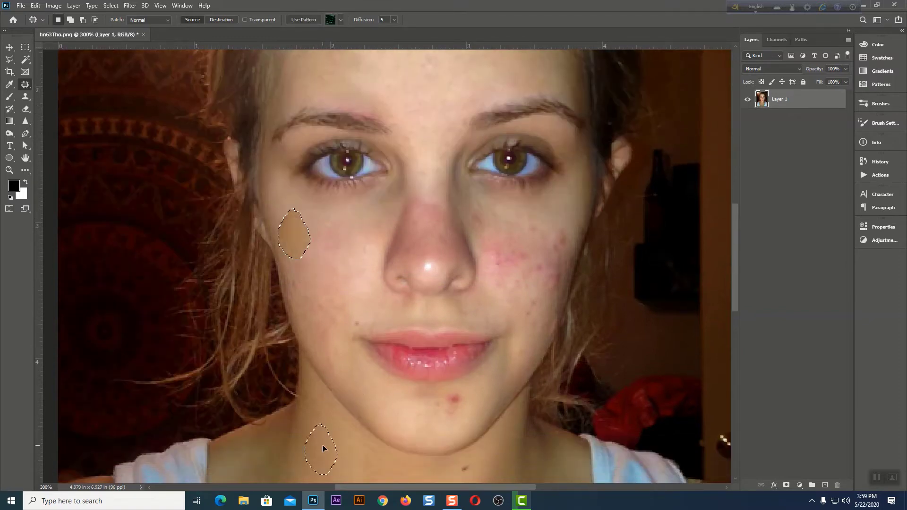
key("ctrl+d")
- Patch the blotchy middle and lower areas of the left-hand cheek with skin from the neck and nearby cheek
left_click_drag(278, 238, 319, 333)
left_click_drag(300, 267, 320, 443)
mouse_move(341, 295)
left_mouse_down()
mouse_move(319, 344)
mouse_move(344, 296)
left_mouse_up()
left_click_drag(333, 321, 326, 293)
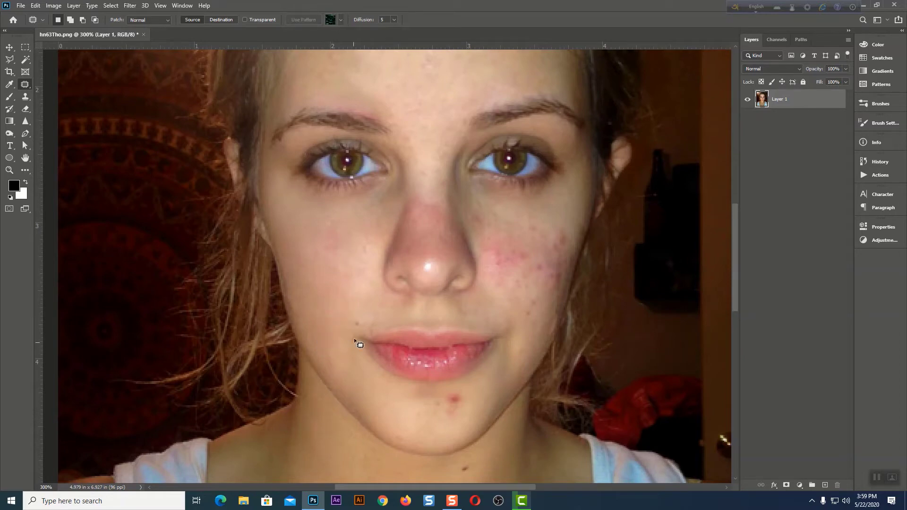
- Patch the skin beside the left-hand mouth corner and the pink area below the left-hand eye
left_click_drag(358, 342, 356, 333)
left_click_drag(355, 340, 333, 359)
mouse_move(325, 220)
left_mouse_down()
mouse_move(332, 217)
mouse_move(325, 220)
left_mouse_up()
left_click_drag(332, 241, 302, 238)
key("ctrl+d")
- Patch the skin just above the left-hand eyebrow with nearby forehead skin
scroll(295, 198, "up", 1)
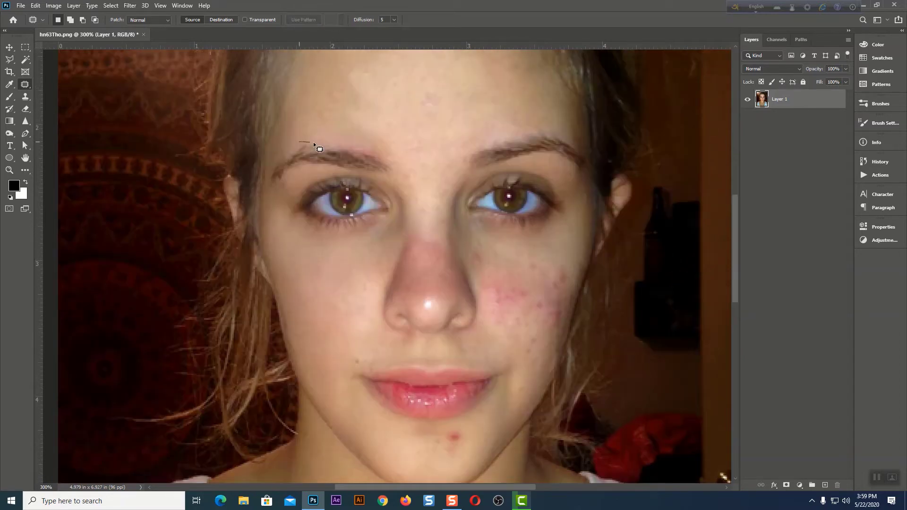
mouse_move(312, 146)
left_mouse_down()
mouse_move(319, 110)
mouse_move(309, 144)
left_mouse_up()
left_click_drag(348, 127, 384, 129)
key("ctrl+d")
- Patch the red pimple on the chin with the clear skin just below it
left_click_drag(463, 155, 323, 80)
mouse_move(308, 355)
left_mouse_down()
mouse_move(328, 372)
mouse_move(308, 363)
left_mouse_up()
mouse_move(315, 363)
left_mouse_down()
mouse_move(305, 367)
mouse_move(315, 384)
left_mouse_up()
key("ctrl+d")
- Patch the inner part of the right-hand cheek beside the nose with clear skin from lower down
mouse_move(312, 203)
left_mouse_down()
mouse_move(355, 245)
mouse_move(313, 203)
left_mouse_up()
left_click_drag(329, 241, 232, 431)
key("ctrl+d")
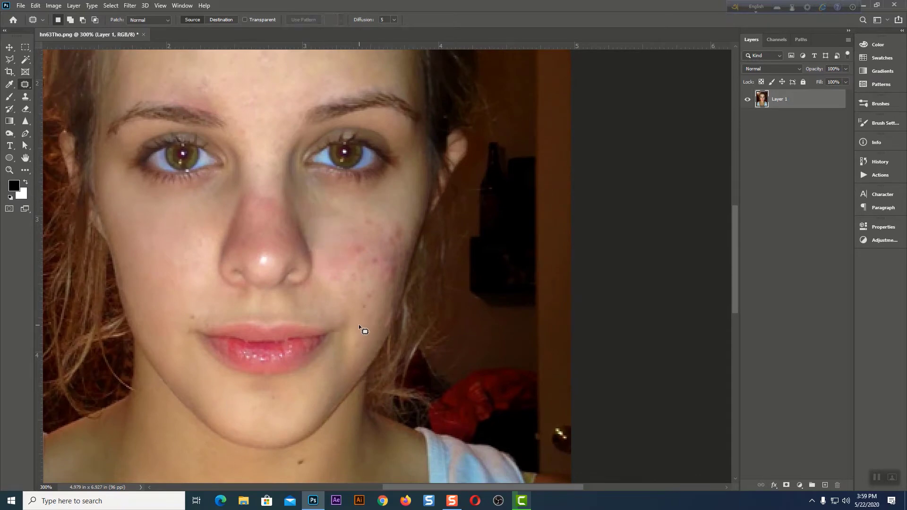
- Patch the acne on the lower and outer part of the right-hand cheek with clear skin
left_click_drag(360, 325, 386, 273)
left_click_drag(339, 156, 341, 154)
mouse_move(355, 192)
left_mouse_down()
mouse_move(270, 373)
mouse_move(365, 227)
mouse_move(346, 195)
left_mouse_up()
key("ctrl+d")
left_click_drag(371, 207, 382, 267)
key("ctrl+d")
- Patch the upper red spots on the outer right-hand cheek below the eye with clear skin
left_click_drag(383, 180, 385, 180)
mouse_move(390, 208)
left_mouse_down()
mouse_move(357, 153)
mouse_move(407, 198)
mouse_move(384, 161)
mouse_move(431, 169)
left_mouse_up()
key("ctrl+d")
left_click_drag(419, 189, 202, 205)
key("ctrl+d")
- Patch the remaining pimples on the middle of the right-hand cheek, using neck skin for the lower area
mouse_move(409, 211)
left_mouse_down()
mouse_move(411, 249)
mouse_move(411, 211)
left_mouse_up()
mouse_move(405, 230)
left_mouse_down()
mouse_move(285, 436)
mouse_move(420, 260)
mouse_move(406, 218)
left_mouse_up()
key("ctrl+d")
left_click_drag(409, 246, 227, 411)
key("ctrl+d")
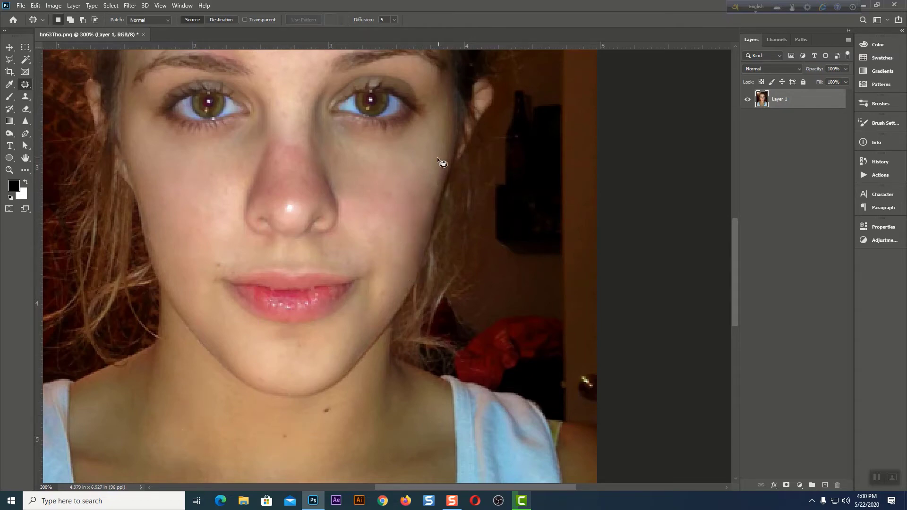
- Patch the outer edge of the right-hand cheek with smooth skin from the neck
left_click_drag(438, 159, 436, 160)
left_click_drag(435, 189, 255, 421)
key("ctrl+d")
- Patch the redness above the left-hand eyebrow and the mark in the middle of the forehead with clear forehead skin
left_click_drag(395, 255, 465, 388)
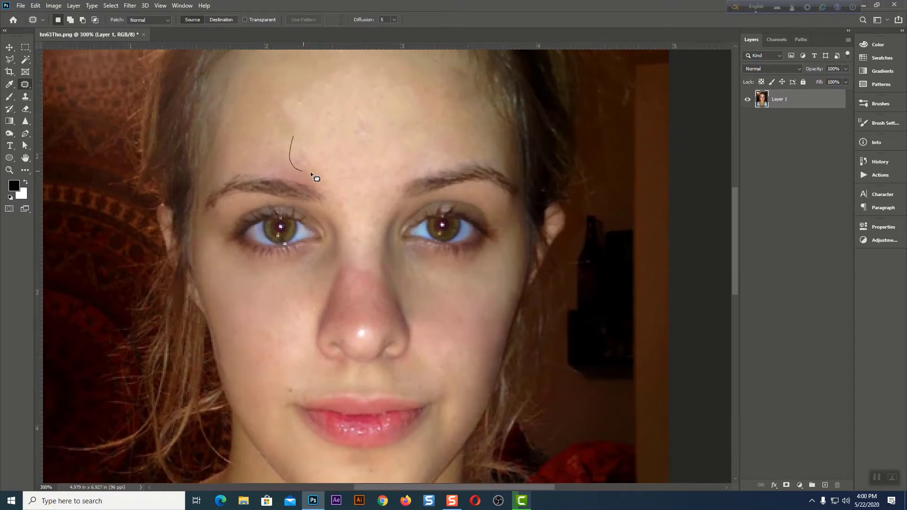
mouse_move(316, 179)
left_mouse_down()
mouse_move(293, 135)
mouse_move(324, 96)
mouse_move(365, 115)
left_mouse_up()
key("ctrl+d")
scroll(387, 154, "up", 1)
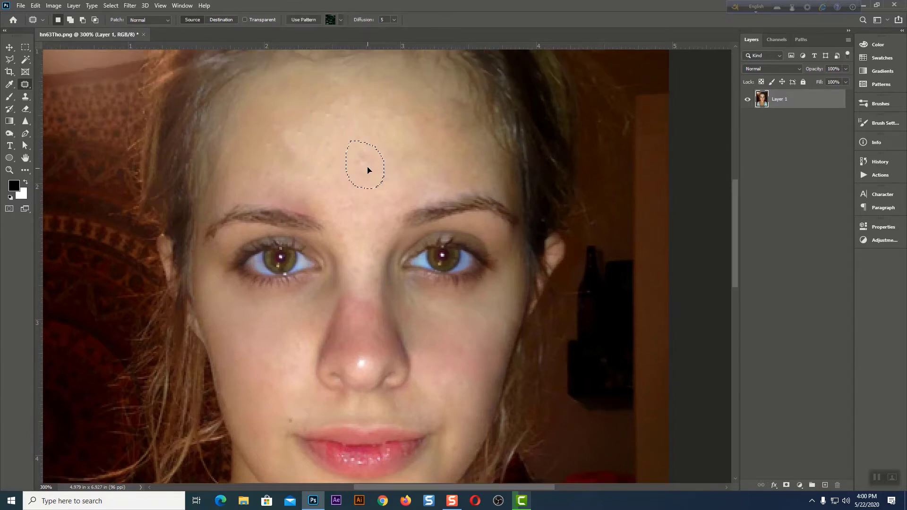
left_click_drag(368, 169, 310, 119)
key("ctrl+d")
- Patch the small dark spot beside the left-hand mouth corner with the clear cheek skin just above it
scroll(392, 215, "down", 4)
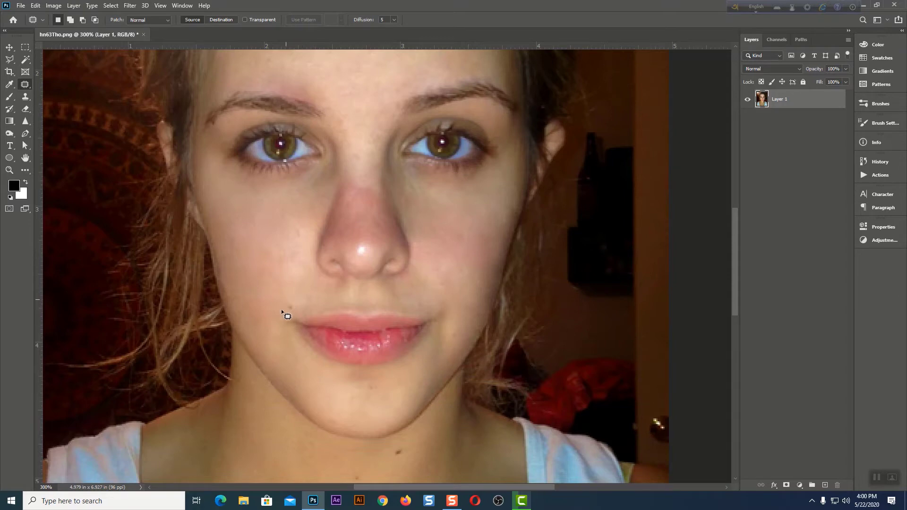
left_click_drag(292, 302, 286, 299)
left_click_drag(286, 312, 279, 273)
key("ctrl+d")
- Patch the reddish strip along the top of the left-hand eyebrow with forehead skin from directly above
scroll(413, 317, "up", 2)
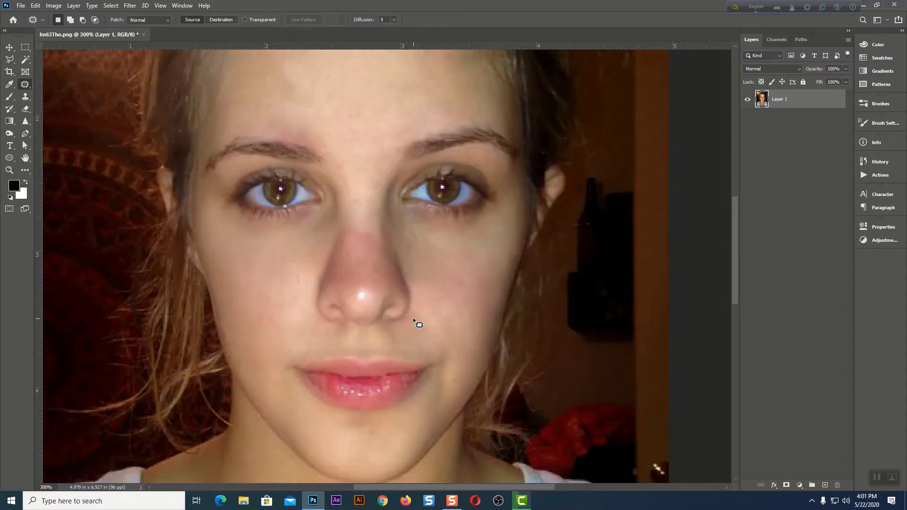
scroll(413, 317, "up", 2)
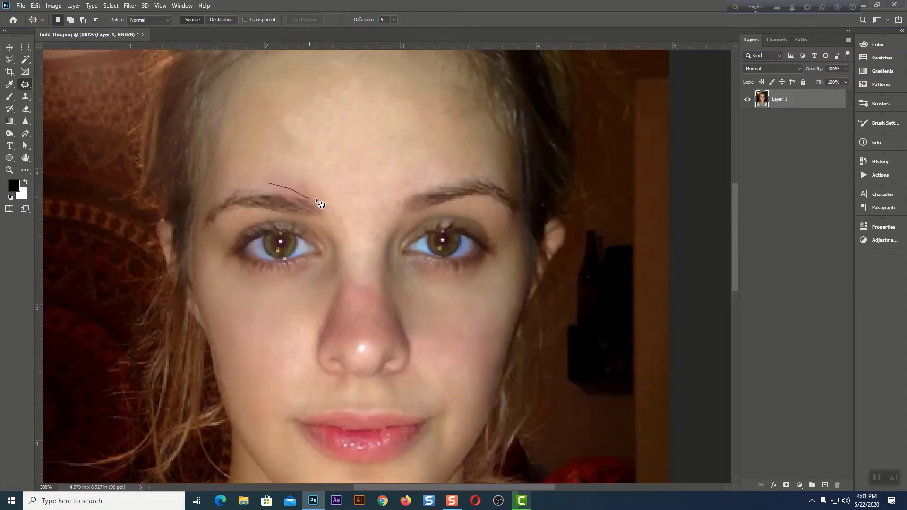
mouse_move(292, 175)
left_mouse_down()
mouse_move(269, 184)
mouse_move(296, 116)
left_mouse_up()
left_click(345, 84)
mouse_move(276, 189)
left_mouse_down()
mouse_move(319, 196)
mouse_move(266, 186)
left_mouse_up()
left_click_drag(289, 186, 277, 124)
left_click(307, 110)
- Patch the redness down the centre of the nose bridge with skin from the neck
scroll(401, 288, "down", 2)
scroll(400, 287, "down", 1)
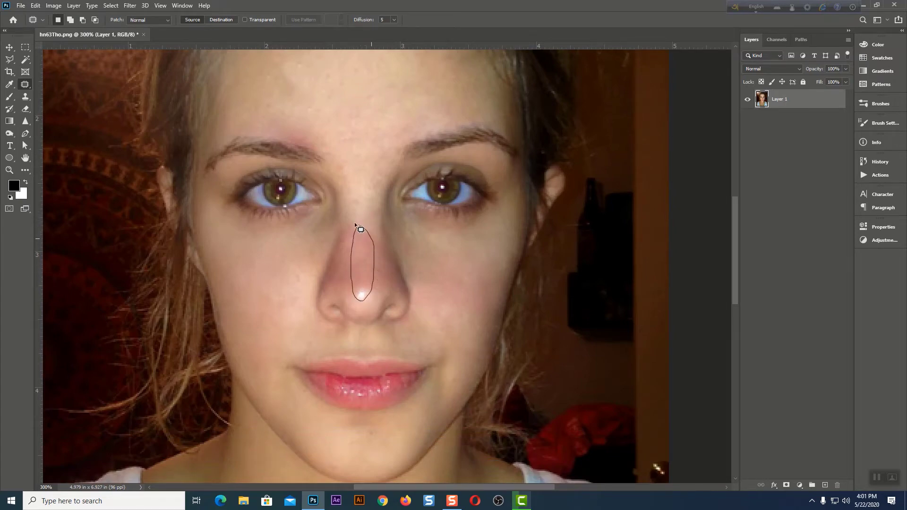
left_click_drag(360, 229, 356, 226)
scroll(384, 261, "down", 3)
mouse_move(359, 181)
left_mouse_down()
mouse_move(320, 392)
mouse_move(293, 415)
left_mouse_up()
left_click(369, 152)
left_click_drag(370, 152, 302, 406)
left_click(387, 216)
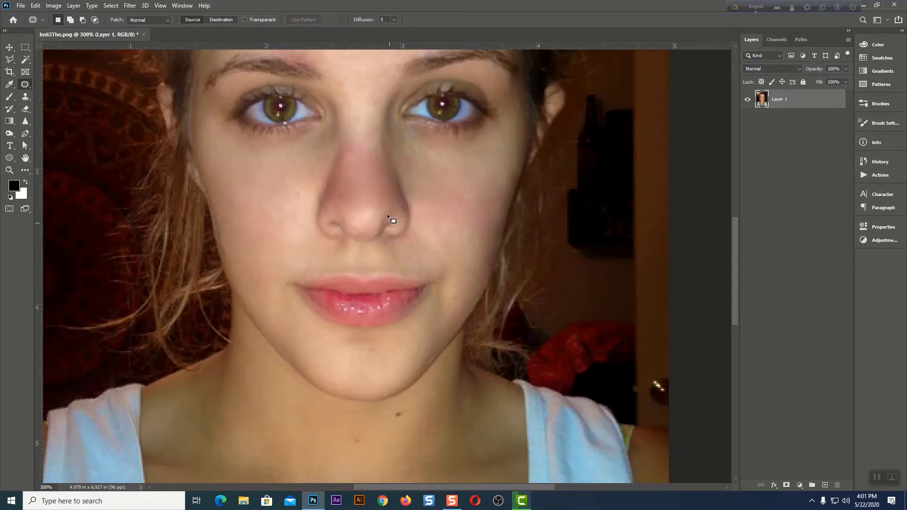
- Patch the right-hand side of the nose with skin from the neck
left_click_drag(394, 182, 381, 151)
left_click_drag(386, 172, 282, 429)
left_click(348, 142)
- Patch the remaining redness along the nose bridge, using clear skin from beside the chin for its right-hand part
left_click_drag(351, 141, 349, 140)
left_click_drag(343, 193, 370, 195)
mouse_move(362, 141)
left_mouse_down()
mouse_move(353, 165)
mouse_move(363, 142)
left_mouse_up()
left_click(391, 156)
left_click_drag(368, 180, 375, 144)
left_click_drag(383, 182, 323, 360)
left_click(451, 183)
- Try to patch the left-hand side of the nose with skin from the cheek and the neck
mouse_move(341, 144)
left_mouse_down()
mouse_move(336, 202)
mouse_move(349, 141)
left_mouse_up()
left_click_drag(330, 190, 315, 228)
left_click(341, 169)
left_click_drag(352, 187, 340, 150)
left_click_drag(333, 190, 265, 410)
left_click(336, 188)
key("ctrl+z")
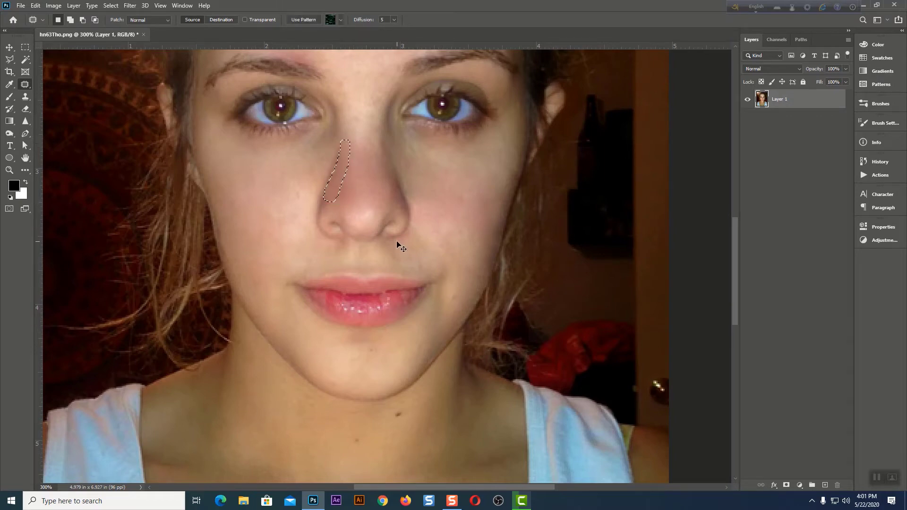
- Patch the left-hand side of the nose with clear skin from the jaw beside the chin
left_click(331, 182)
mouse_move(350, 150)
left_mouse_down()
mouse_move(362, 154)
mouse_move(351, 142)
left_mouse_up()
left_click_drag(341, 196, 299, 343)
left_click(371, 151)
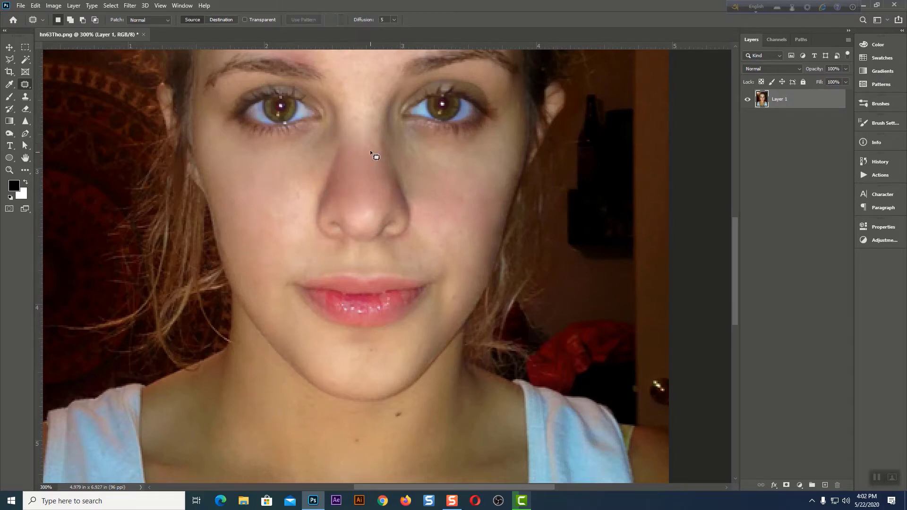
- Patch the upper right-hand part of the nose with skin from the neck and the lower right-hand cheek
left_click_drag(389, 162, 366, 143)
left_click_drag(376, 172, 295, 422)
left_click(385, 171)
left_click_drag(392, 173, 372, 146)
mouse_move(383, 175)
left_mouse_down()
mouse_move(355, 291)
mouse_move(449, 251)
left_mouse_up()
left_click(450, 251)
- Examine the retouched face at 100% and again at 300% magnification for remaining redness
key("ctrl+1")
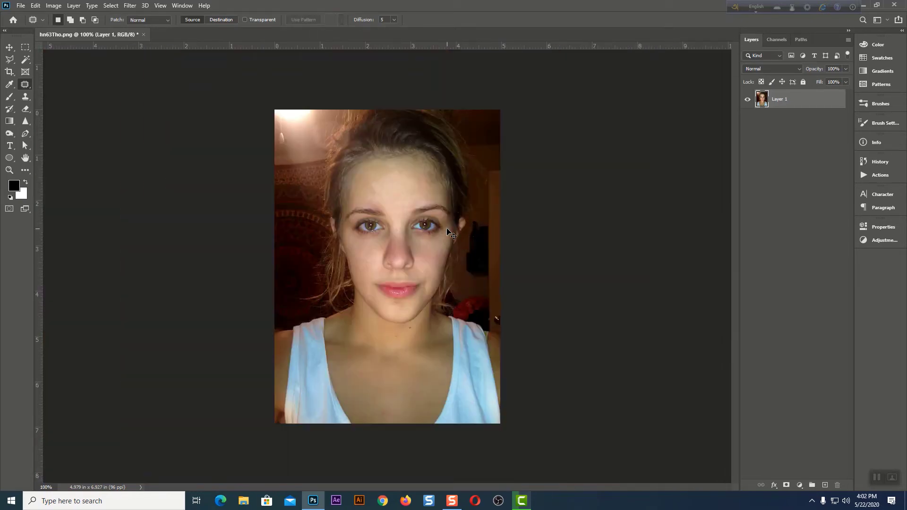
key("ctrl+plus")
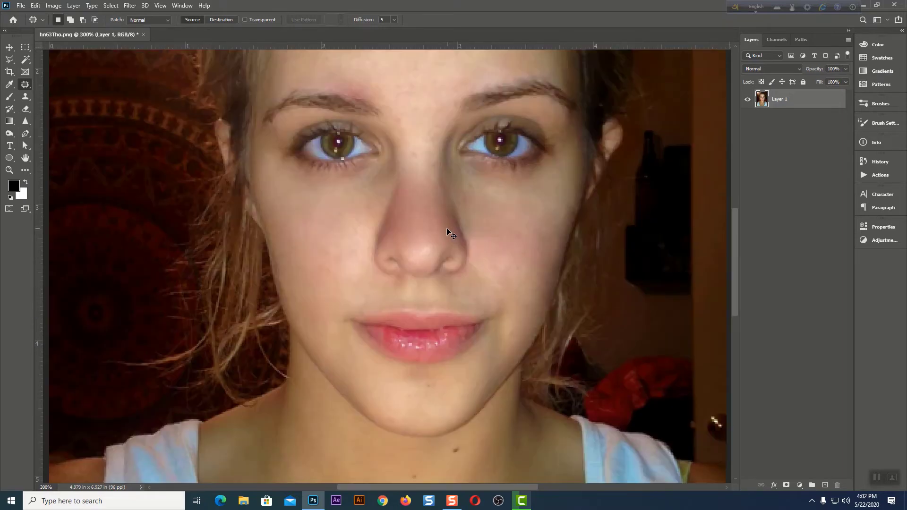
key("ctrl+plus")
left_click_drag(459, 352, 444, 307)
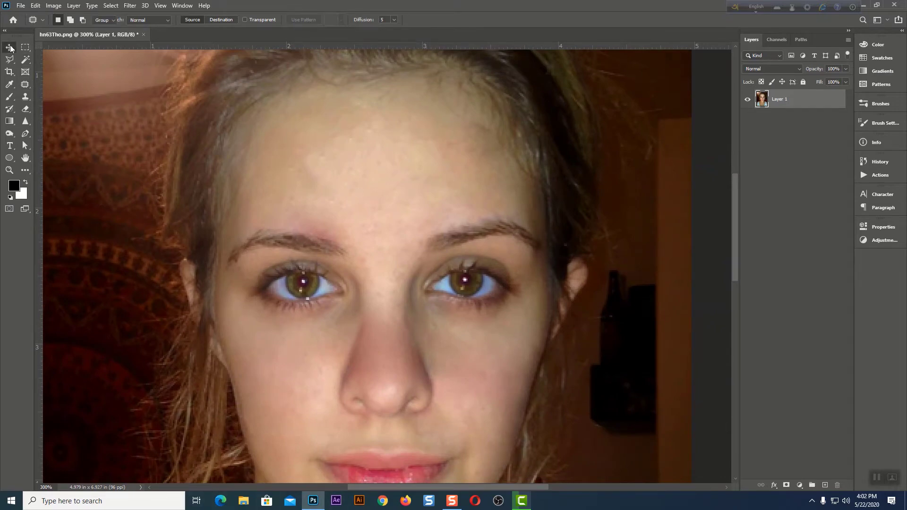
left_click(8, 97)
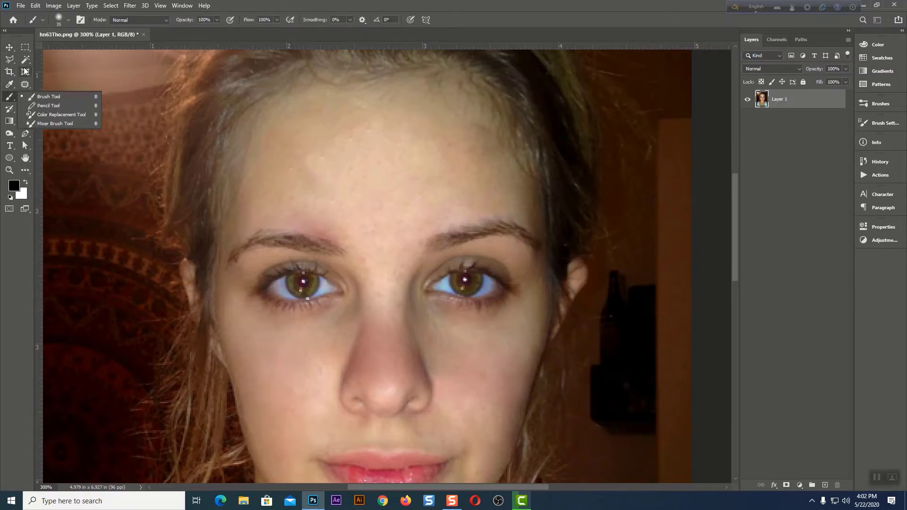
left_click(7, 46)
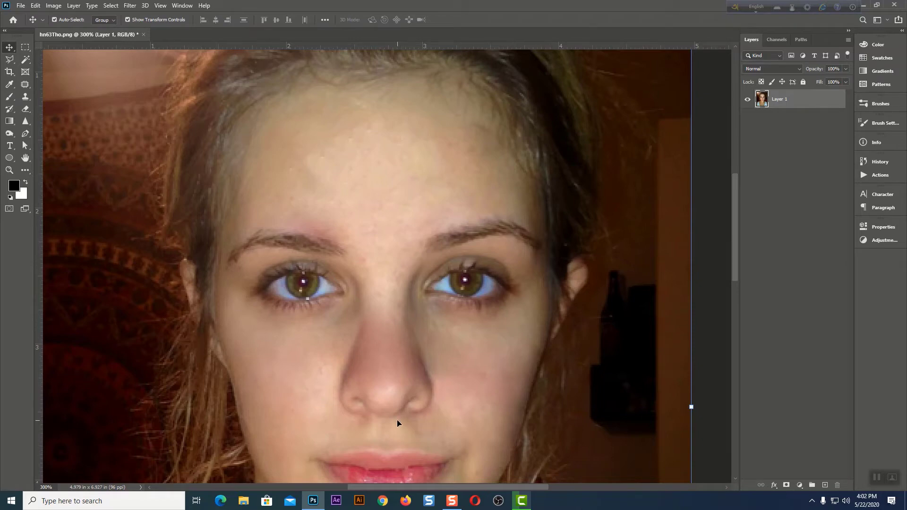
scroll(397, 419, "down", 1)
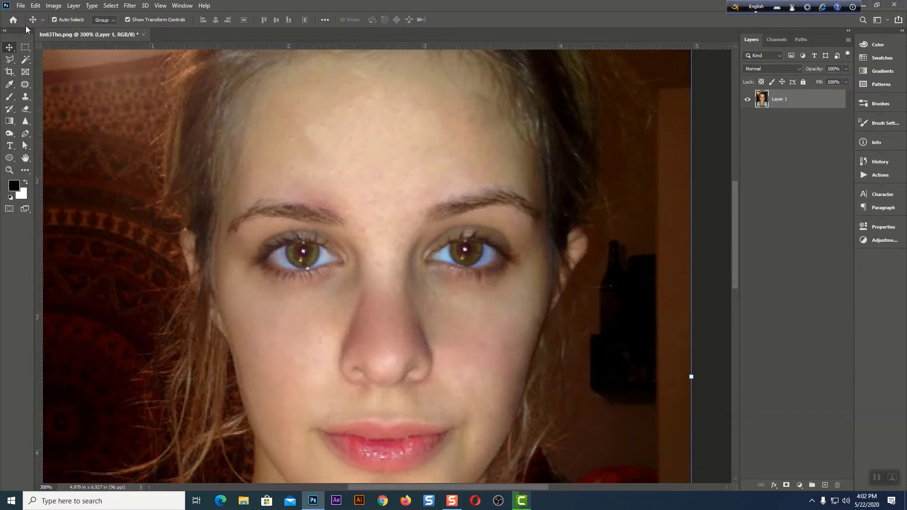
- Open the image women-model-long-hair-curly-hair-wallpaper-preview from the Desktop
left_click(21, 6)
left_click(30, 27)
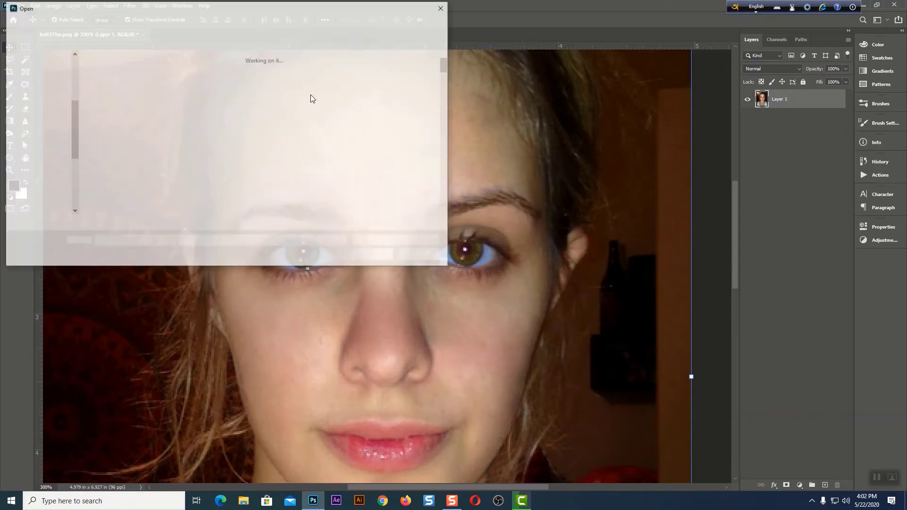
left_click_drag(446, 65, 435, 208)
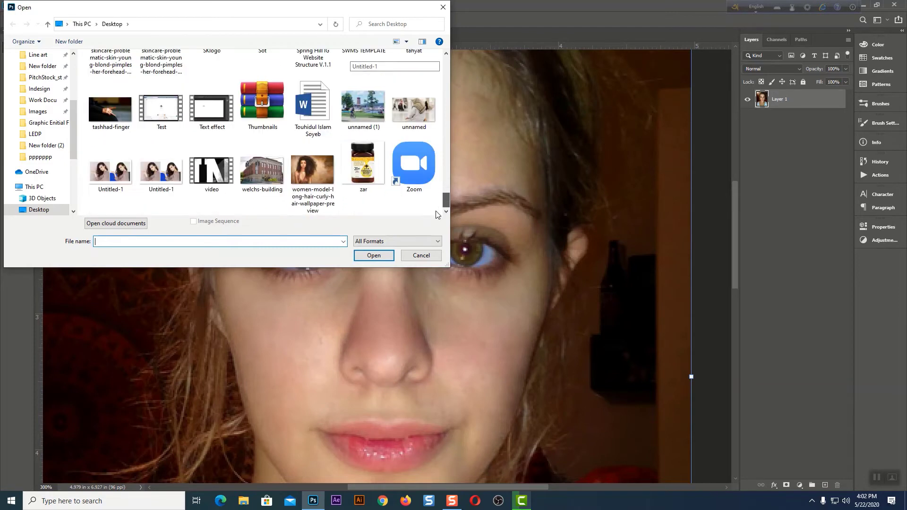
left_click(325, 168)
left_click(371, 255)
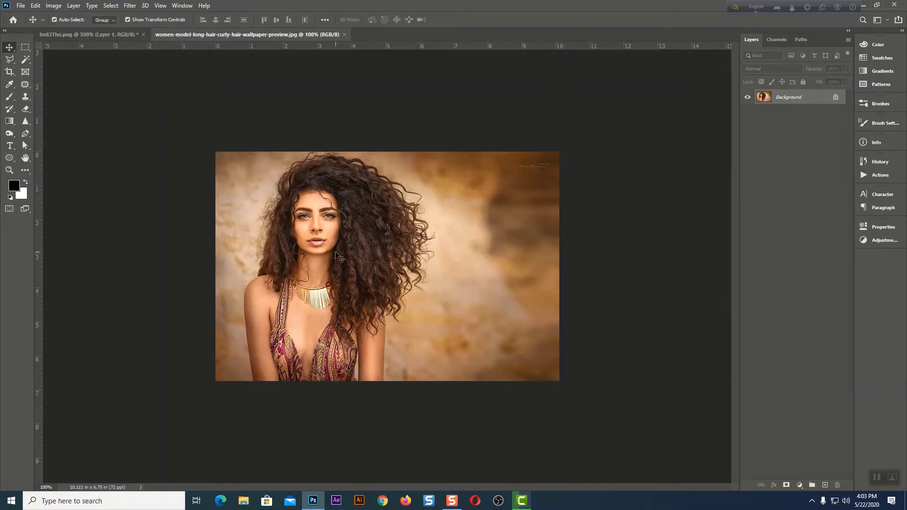
- Copy the whole curly-hair model photo and paste it into hn63Tho.png as a new layer
key("ctrl+a")
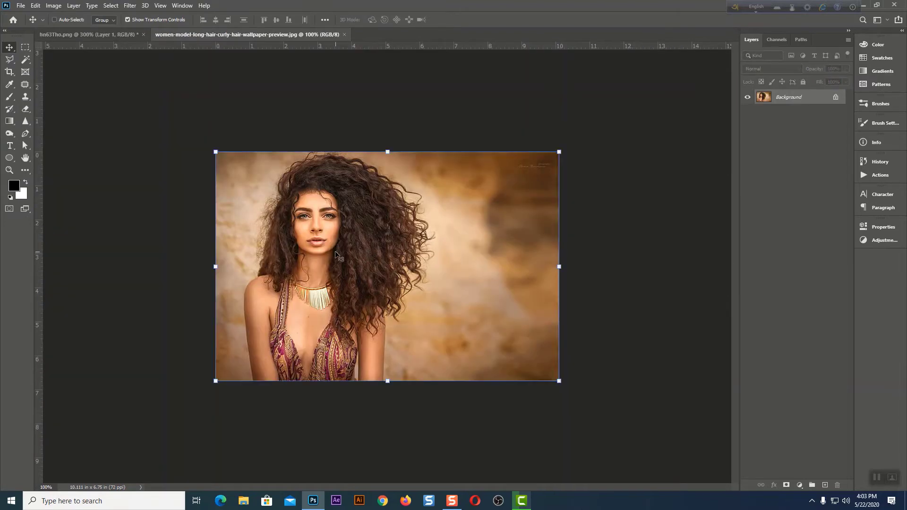
left_click(92, 35)
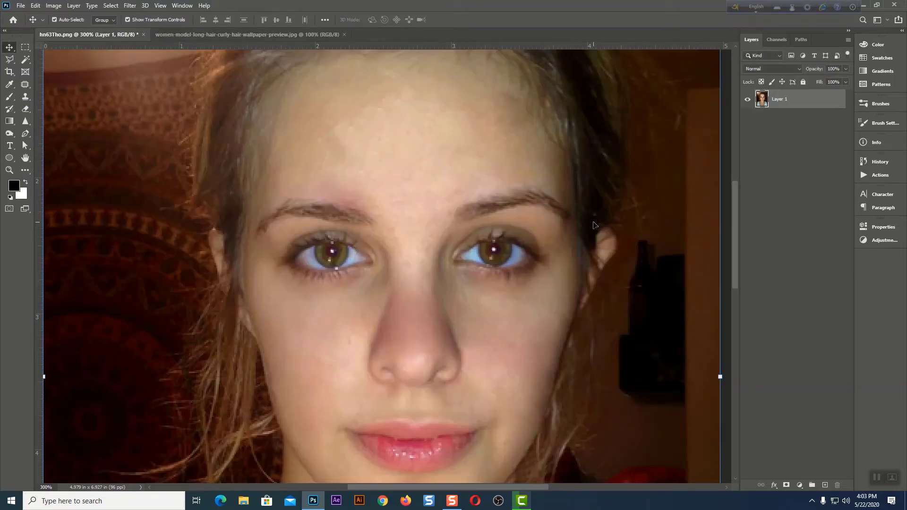
key("ctrl+v")
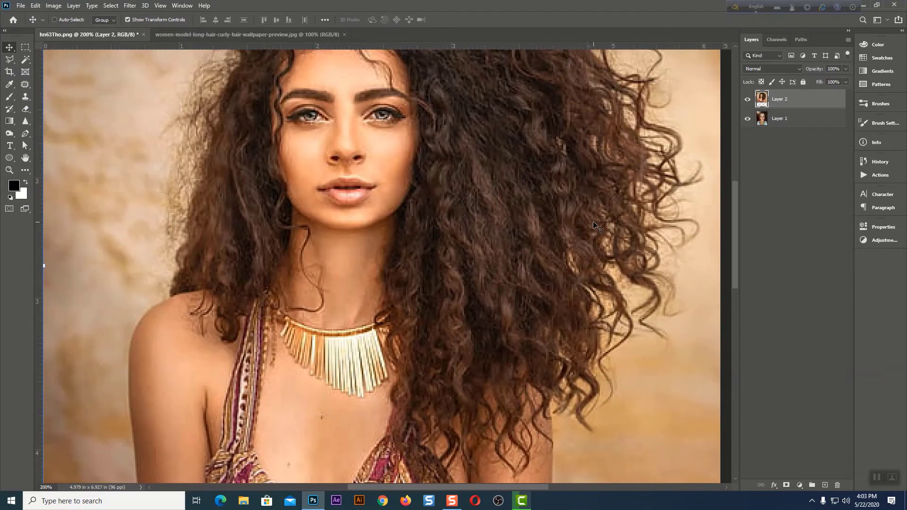
key("ctrl+minus")
key("ctrl+minus")
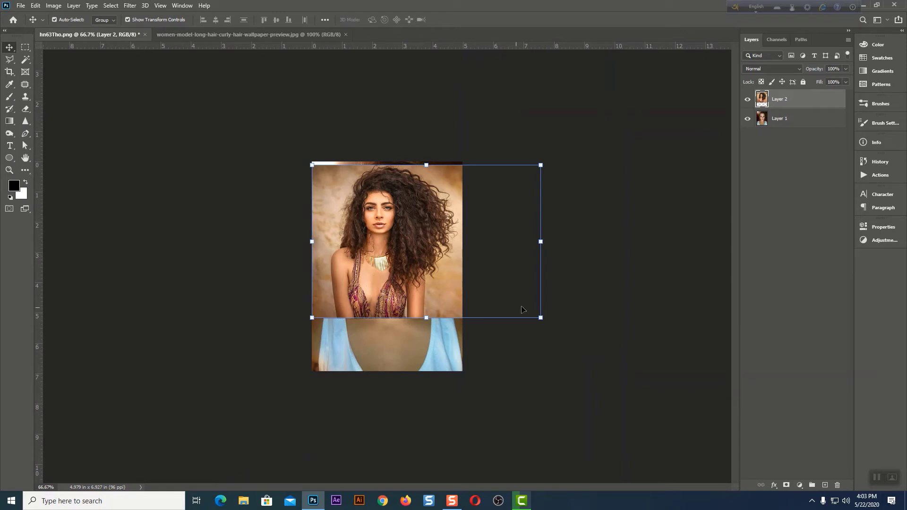
- Scale the pasted model photo down to 20.60% about its centre
key("ctrl+t")
left_click_drag(541, 318, 428, 279)
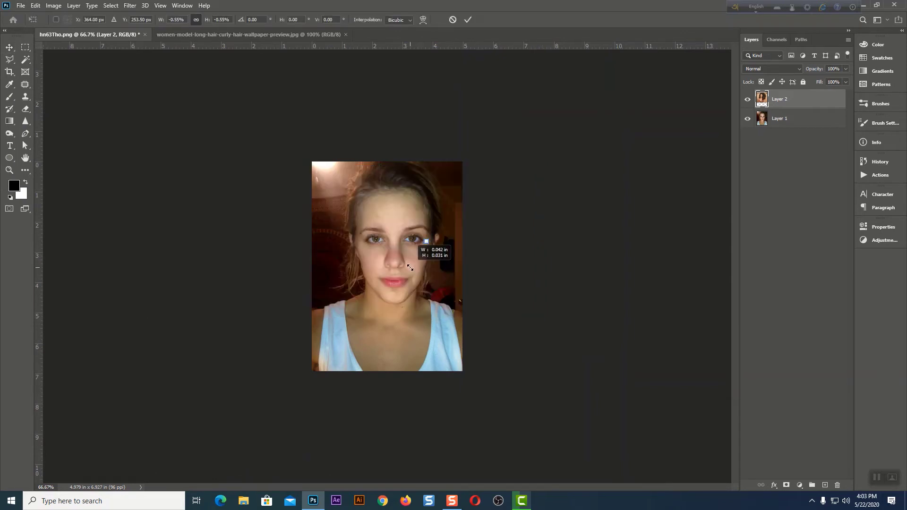
key("ctrl+plus")
key("ctrl+plus")
key("ctrl+plus")
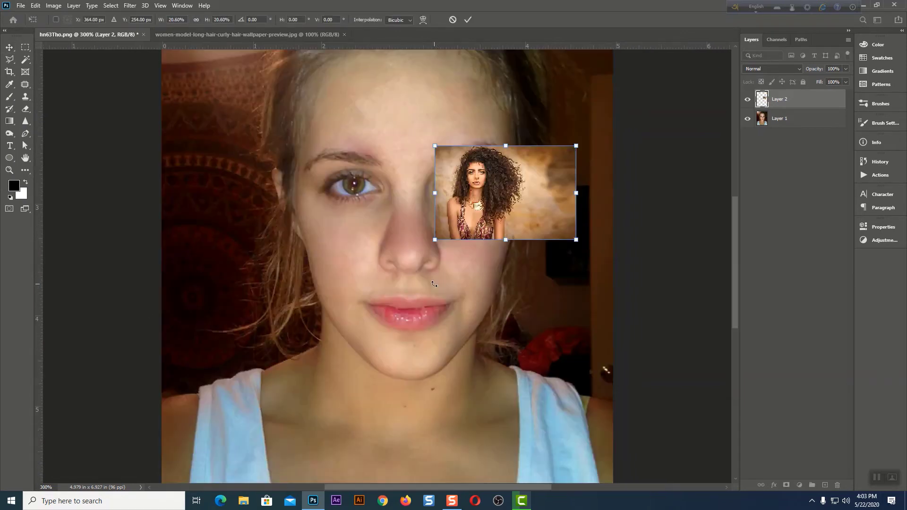
- Place the scaled model photo over the right-hand eye and cheek, and delete its layer
left_click_drag(611, 377, 711, 453)
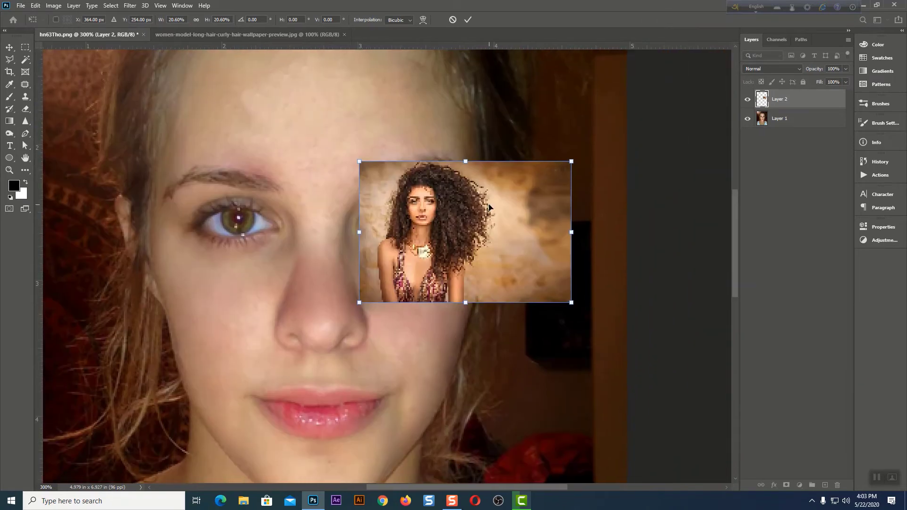
left_click_drag(489, 206, 477, 252)
key("Return")
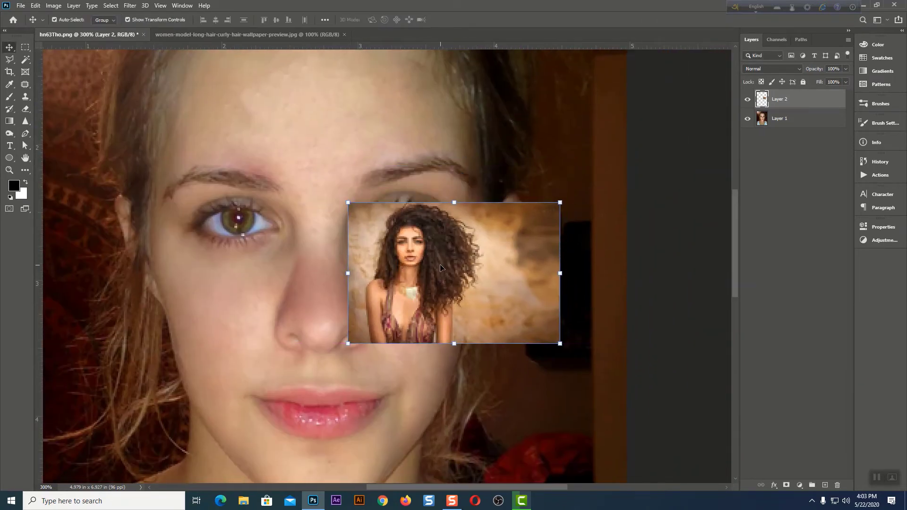
key("Delete")
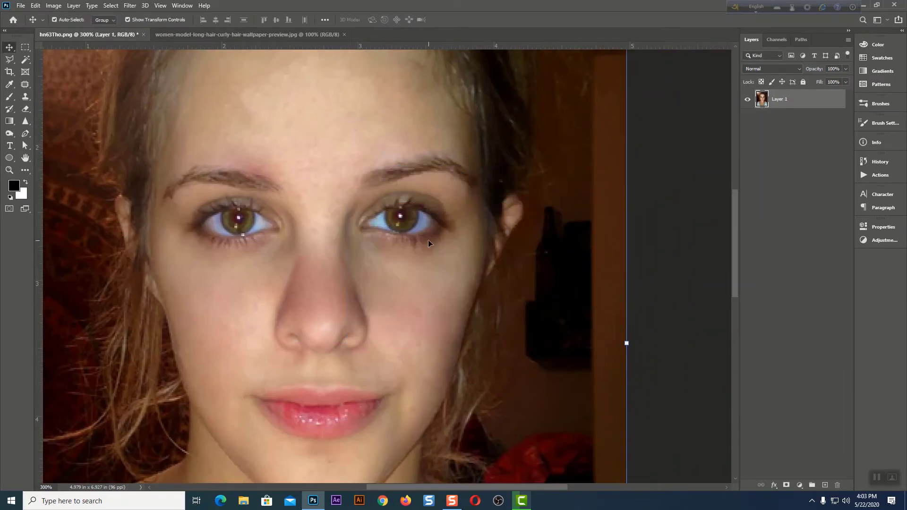
- Sample the darker skin tone at the outer edge of the right-hand cheek with the Eyedropper
scroll(409, 294, "down", 5)
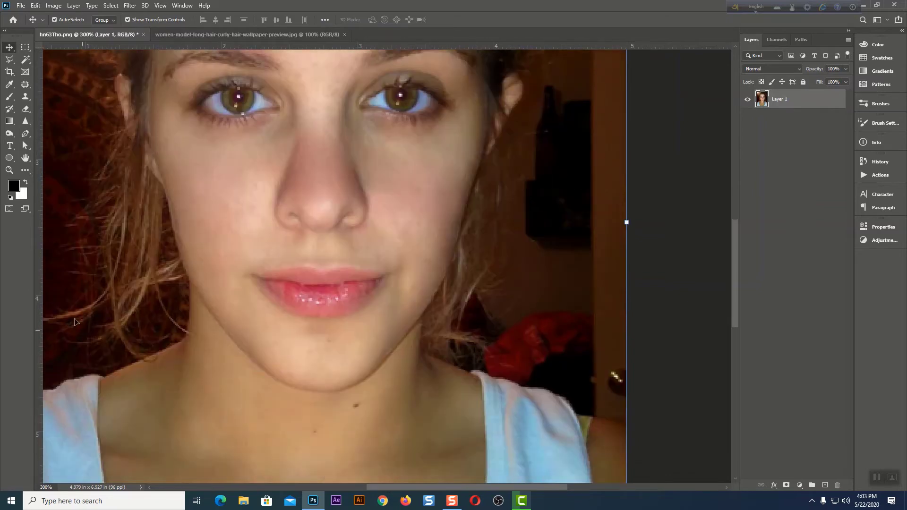
left_click(9, 84)
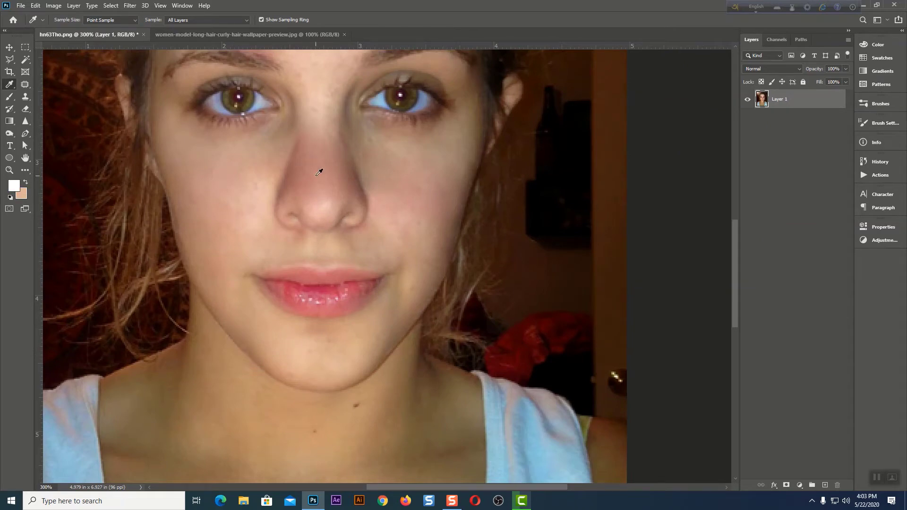
scroll(319, 172, "up", 3)
left_click(472, 198)
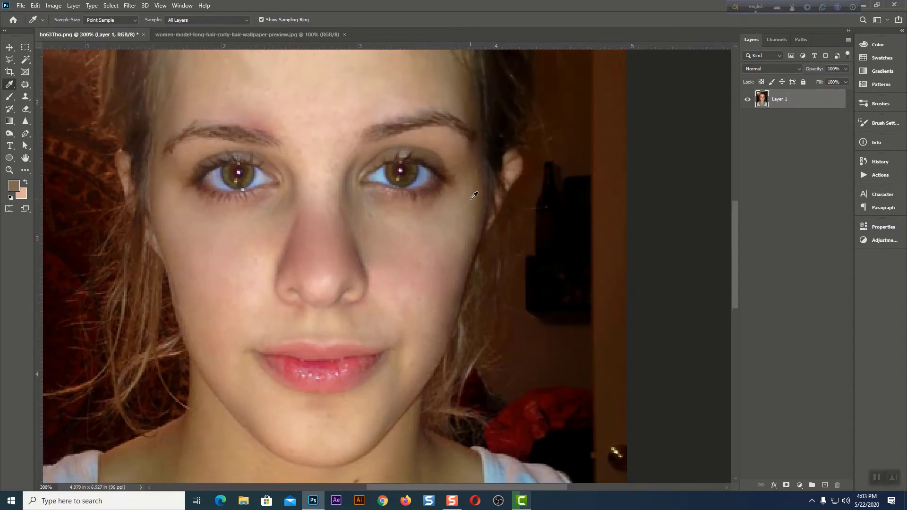
left_click(463, 218)
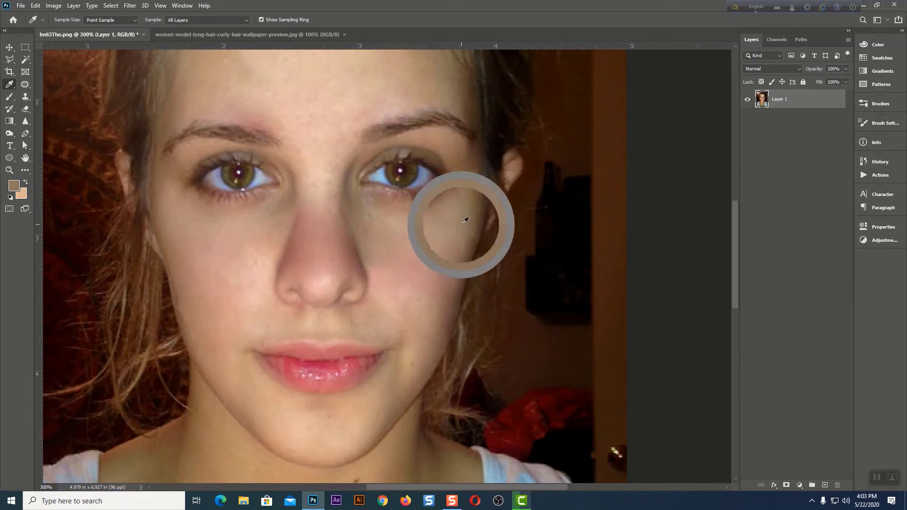
key("v")
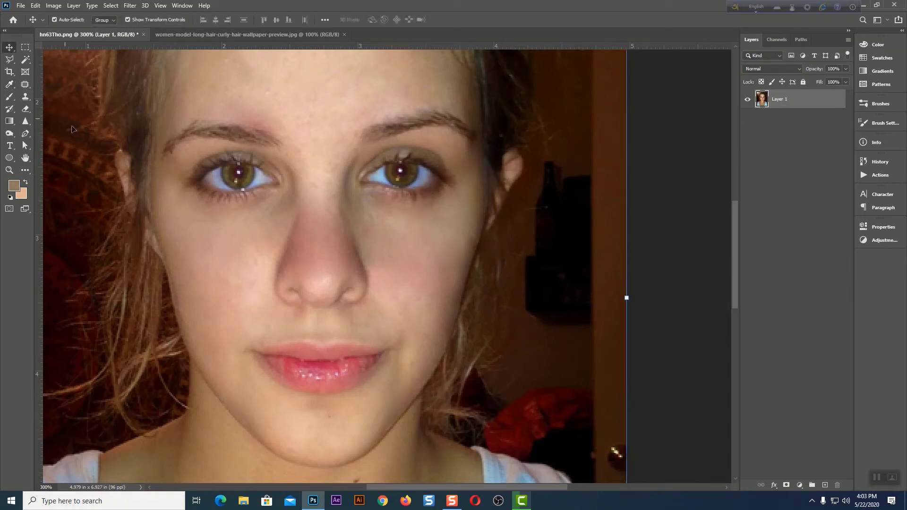
- Swap the foreground and background colours so the light skin tone is active, and switch to the Mixer Brush Tool
left_click(25, 182)
scroll(223, 204, "up", 3)
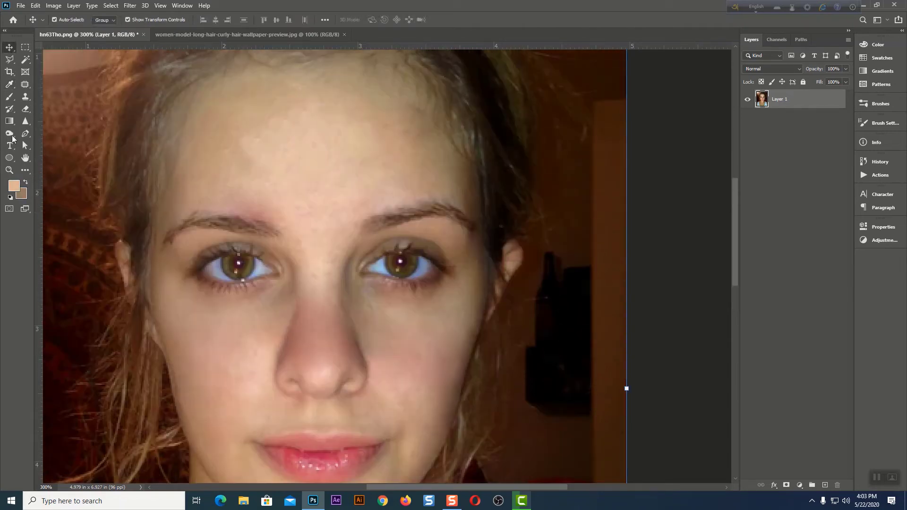
left_click(9, 96)
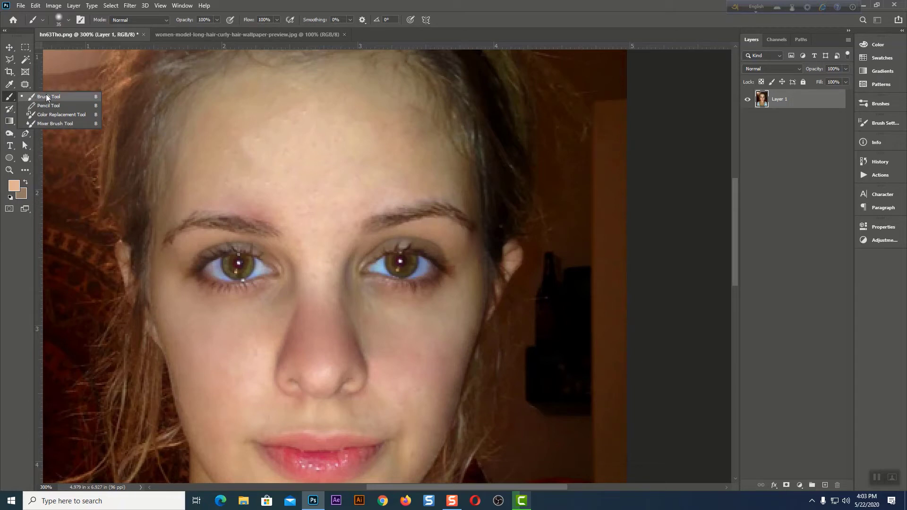
left_click(50, 123)
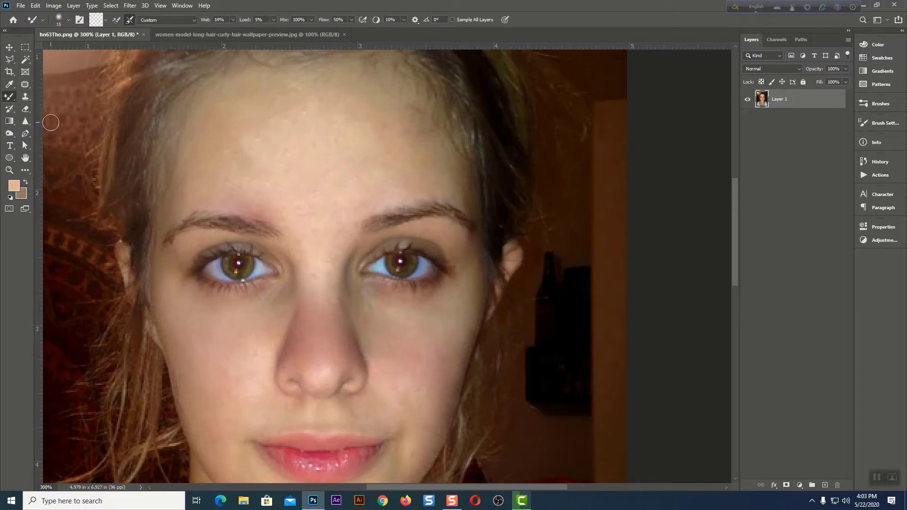
left_click(95, 21)
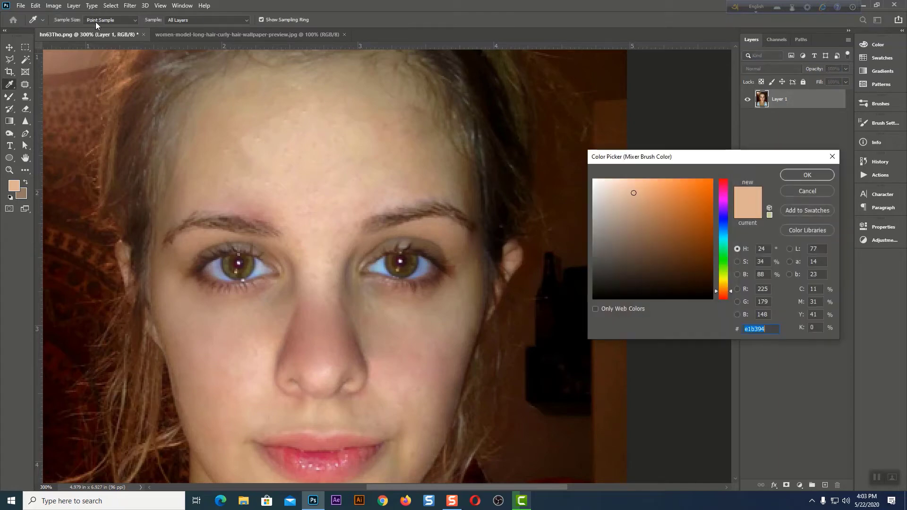
left_click(818, 191)
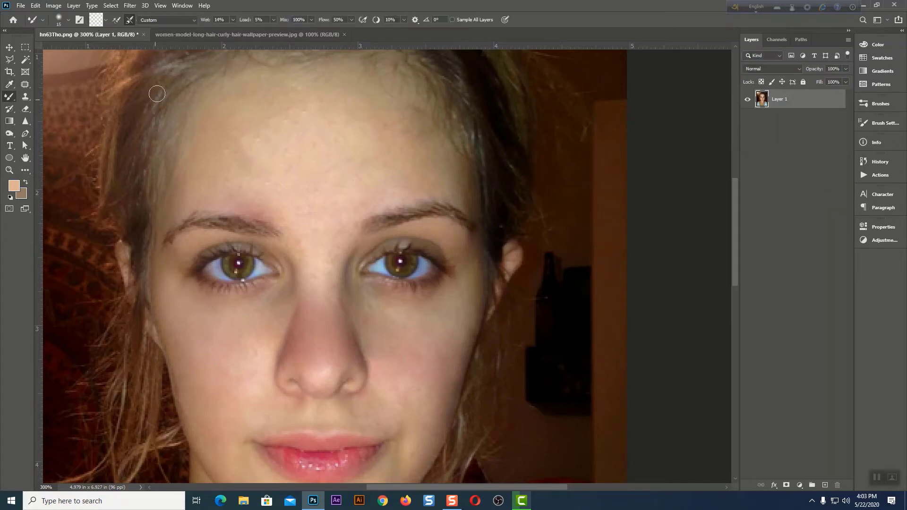
- Smooth the skin on the forehead and both cheeks with the Mixer Brush at size 30
left_click(115, 20)
key("bracketright")
key("bracketright")
key("bracketright")
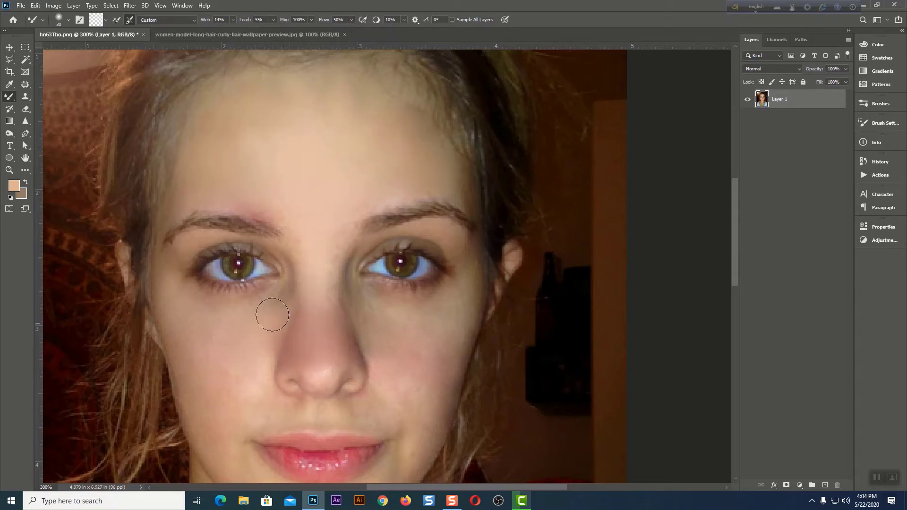
scroll(249, 386, "down", 4)
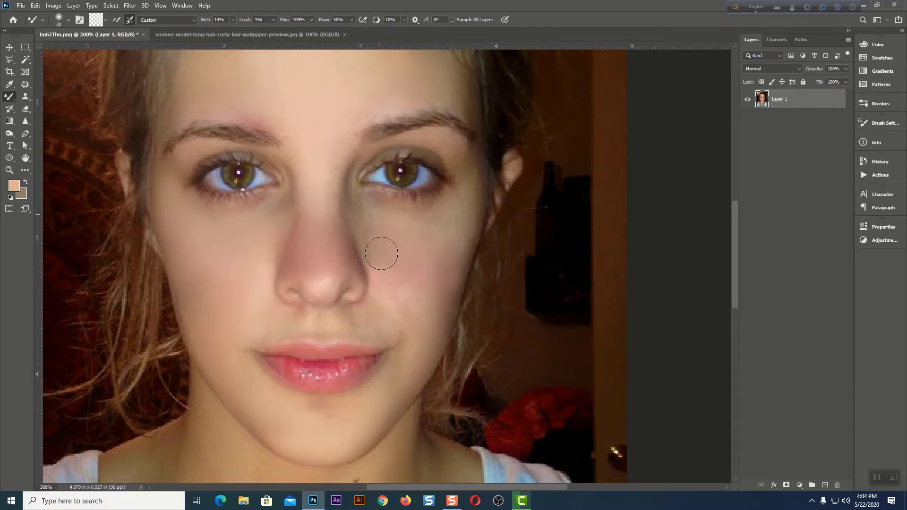
left_click_drag(381, 253, 394, 285)
- Blend the skin around the nose and under both eyes with the Mixer Brush at size 10
key("ctrl+plus")
key("ctrl+plus")
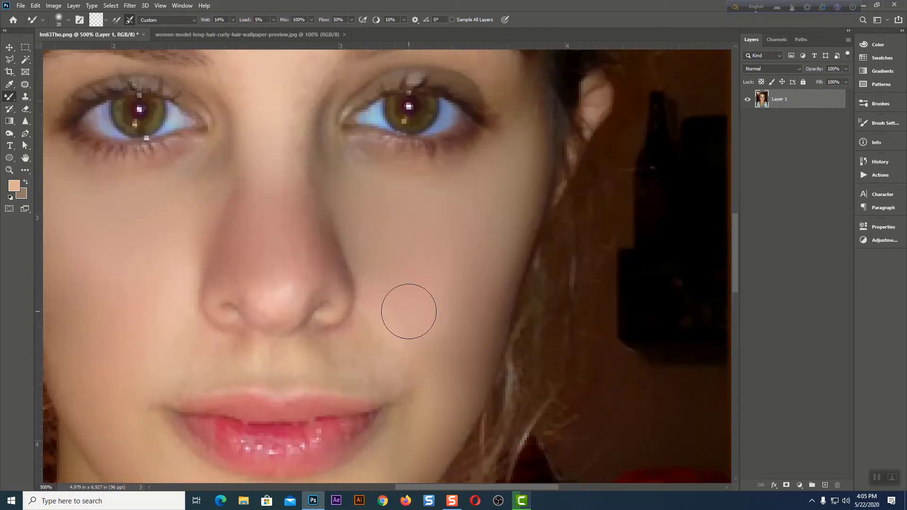
key("bracketleft")
key("bracketleft")
scroll(407, 324, "up", 3)
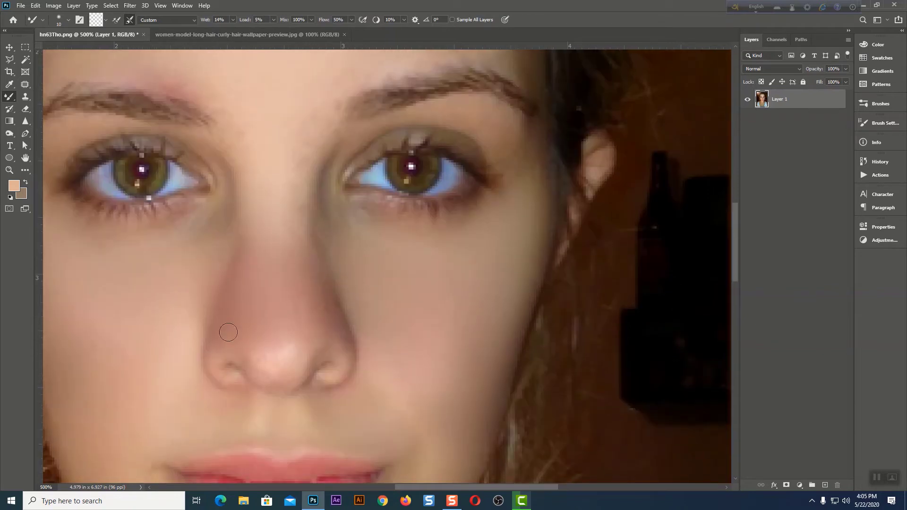
scroll(203, 238, "up", 5)
scroll(203, 238, "left", 5)
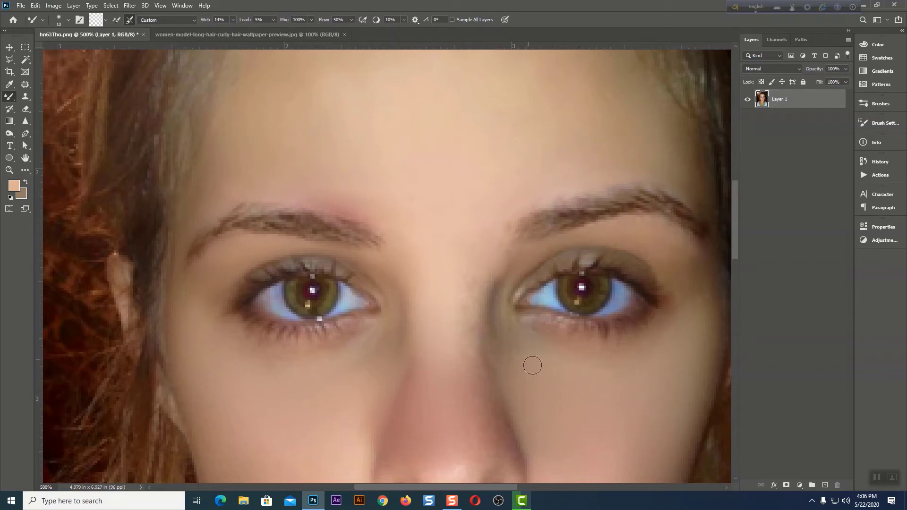
left_click_drag(530, 365, 350, 354)
- Smooth the skin around the mouth, chin and upper forehead with the size 10 Mixer Brush
scroll(520, 359, "down", 4)
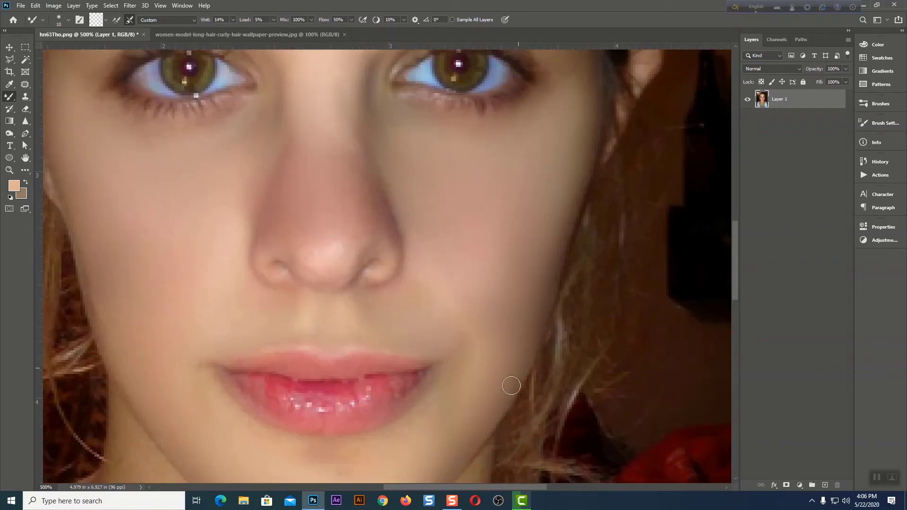
scroll(490, 279, "down", 3)
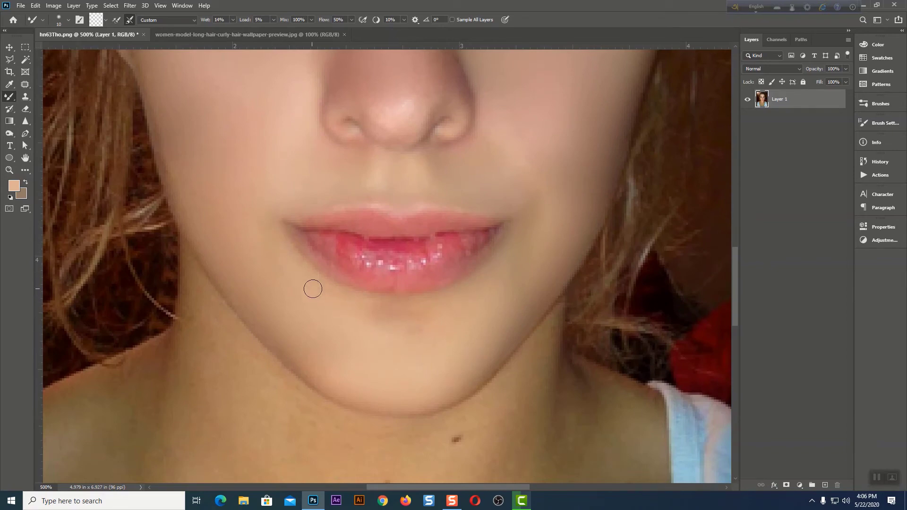
scroll(303, 291, "up", 3)
scroll(306, 195, "up", 3)
scroll(401, 397, "up", 4)
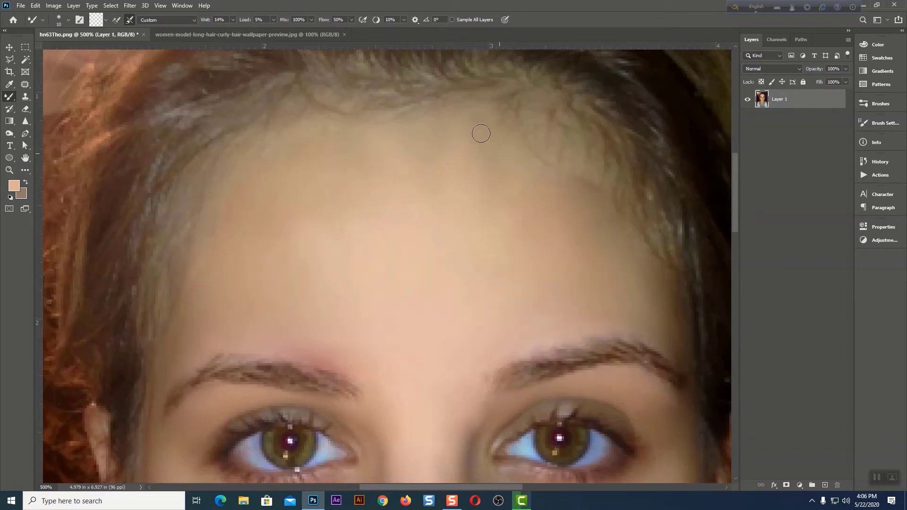
- Smooth the skin of the neck and chest with the Mixer Brush at size 35
key("ctrl+minus")
key("ctrl+minus")
key("ctrl+minus")
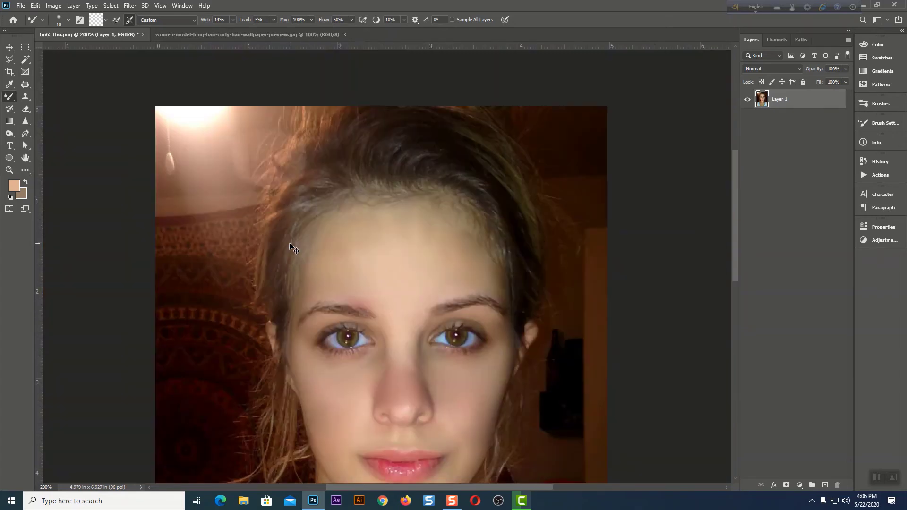
left_click_drag(463, 258, 483, 41)
scroll(507, 285, "down", 5)
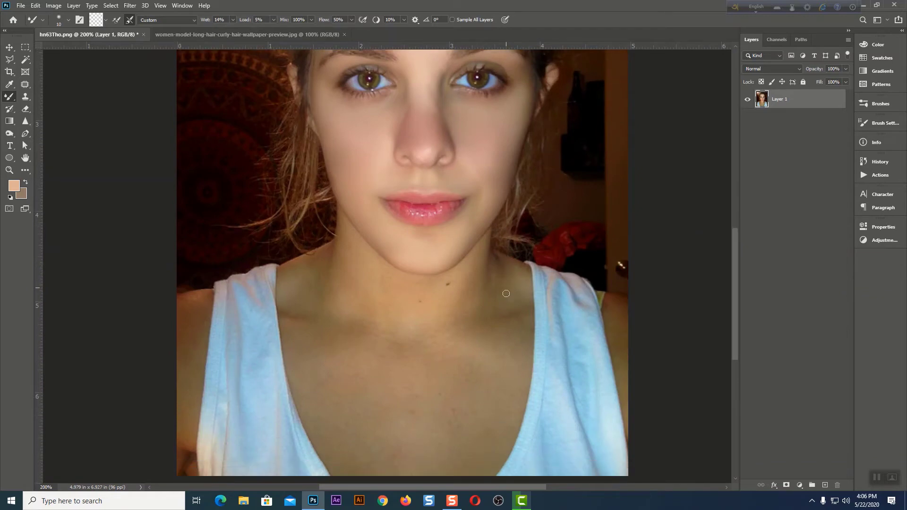
scroll(501, 299, "up", 6)
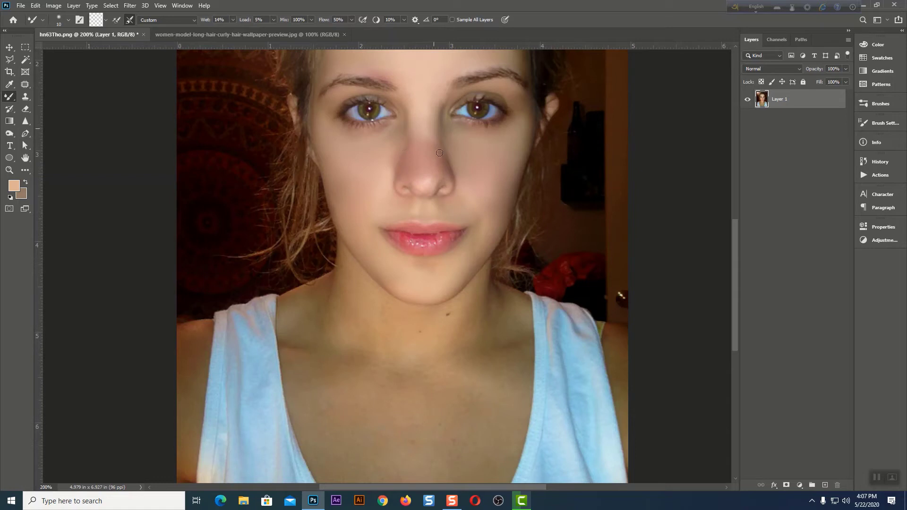
scroll(357, 357, "down", 3)
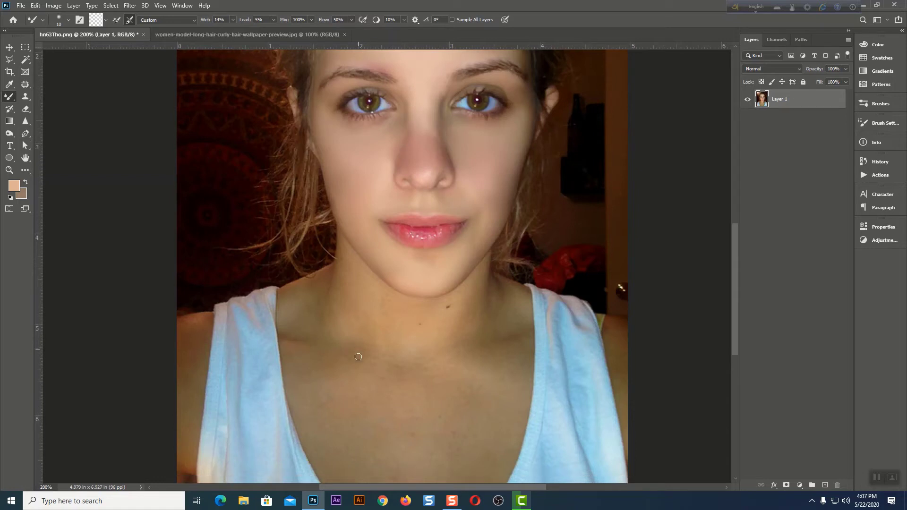
key("bracketright")
key("bracketright")
key("bracketright")
key("bracketright")
key("bracketright")
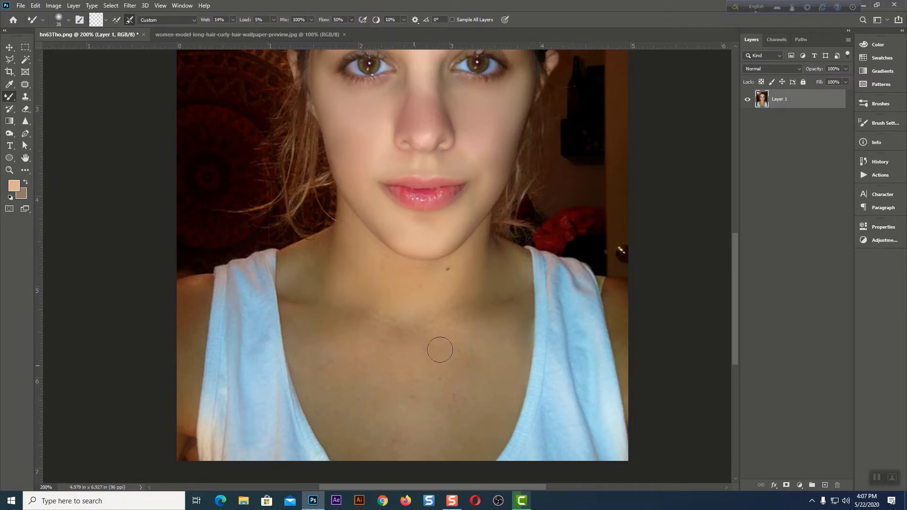
left_click_drag(284, 313, 301, 286)
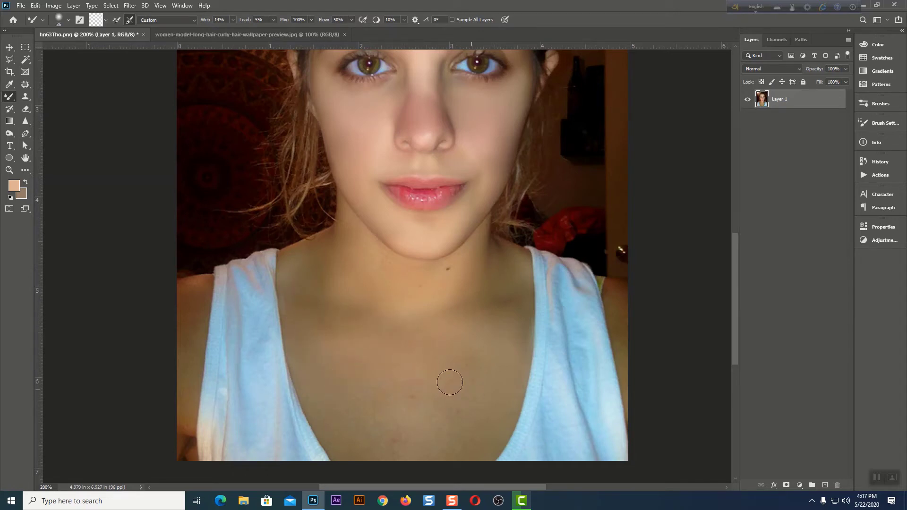
left_click_drag(493, 332, 498, 235)
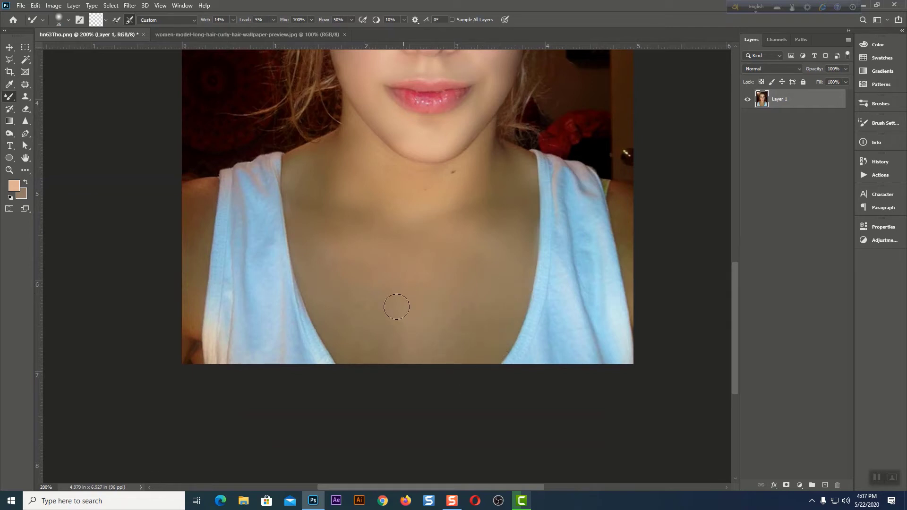
- Blend the remaining uneven neck skin and paint out the mole below the chin with the Mixer Brush at size 25
left_click_drag(401, 216, 452, 341)
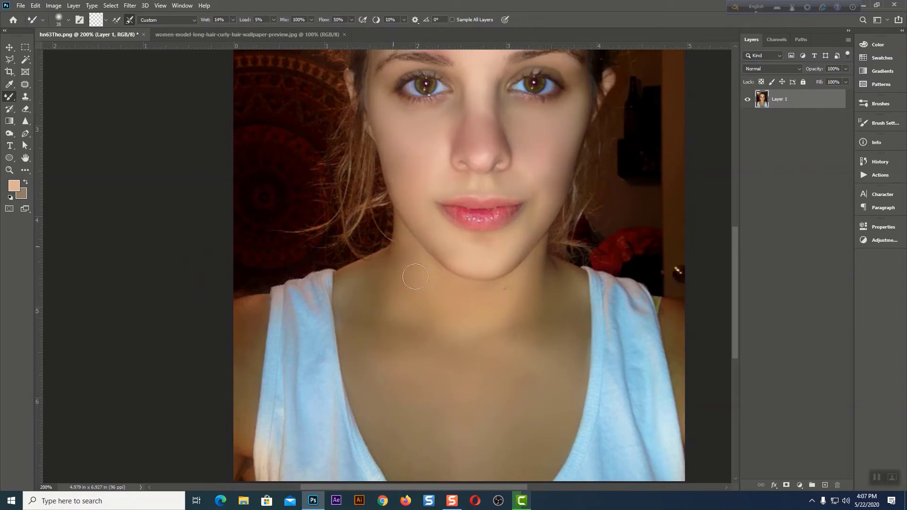
left_click_drag(522, 292, 451, 348)
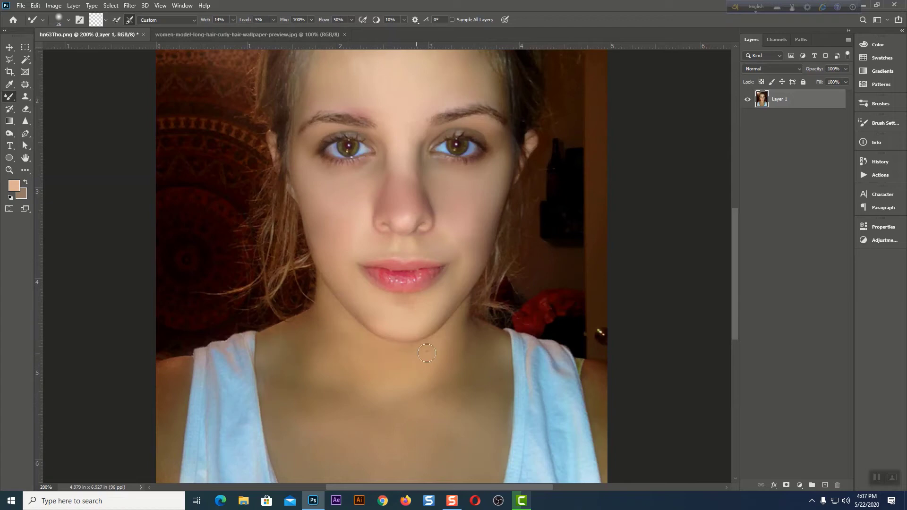
mouse_move(472, 391)
left_mouse_down()
mouse_move(470, 401)
mouse_move(480, 401)
left_mouse_up()
key("ctrl+minus")
key("ctrl+minus")
key("ctrl+minus")
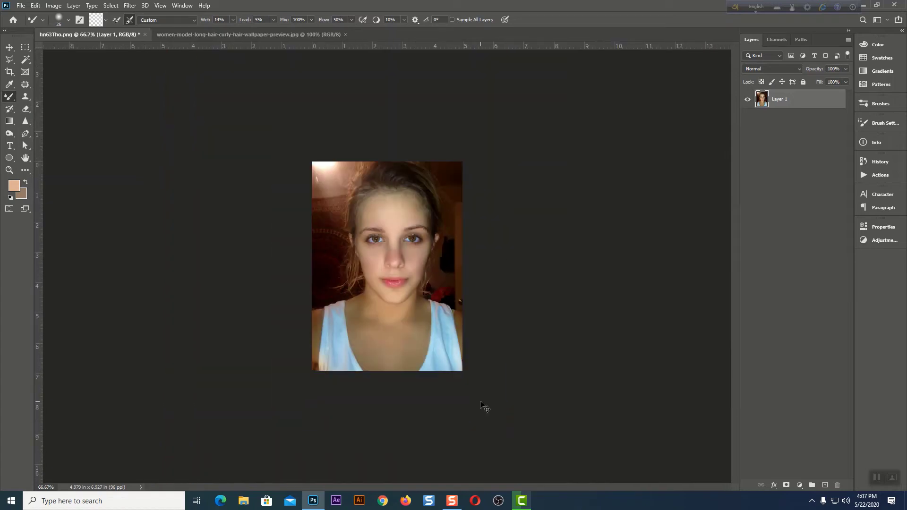
- Add a Solid Color fill layer above the portrait in dark red a30a23
key("ctrl+plus")
key("ctrl+plus")
key("ctrl+plus")
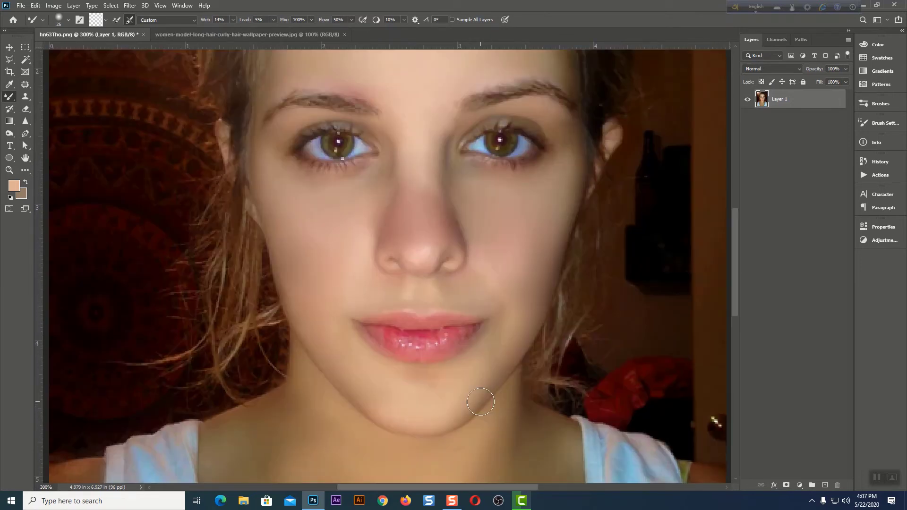
mouse_move(501, 289)
left_mouse_down()
mouse_move(465, 355)
mouse_move(467, 375)
left_mouse_up()
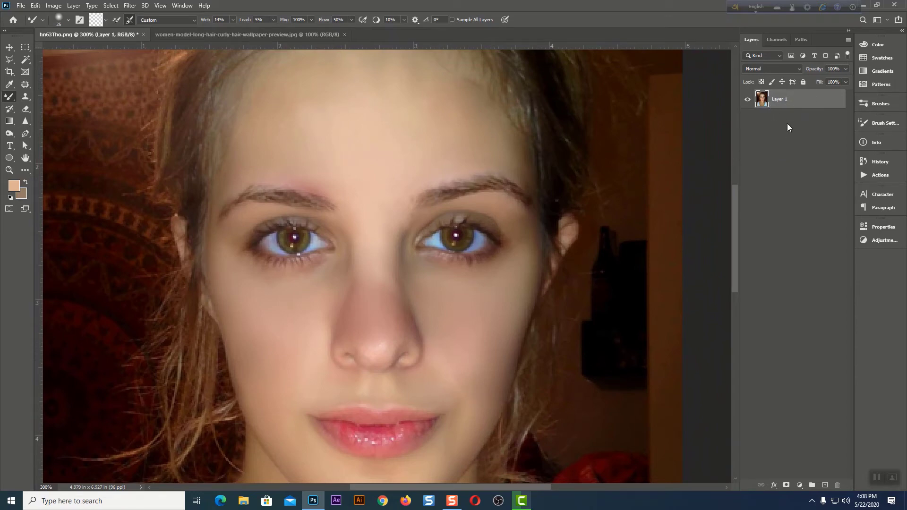
left_click(805, 486)
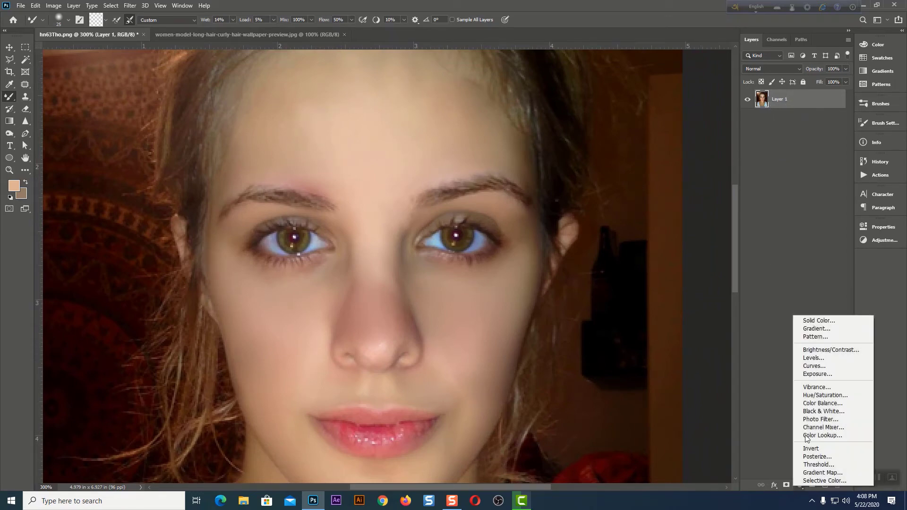
left_click(815, 321)
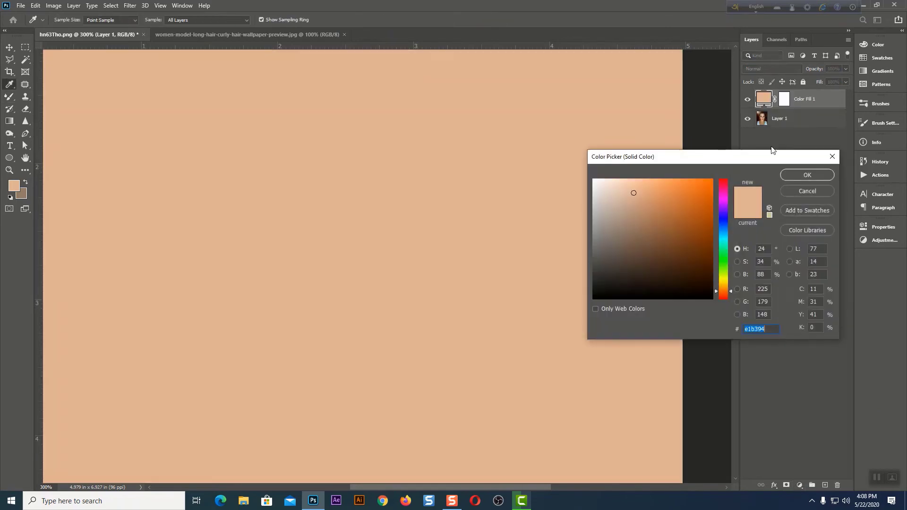
left_click_drag(726, 199, 724, 184)
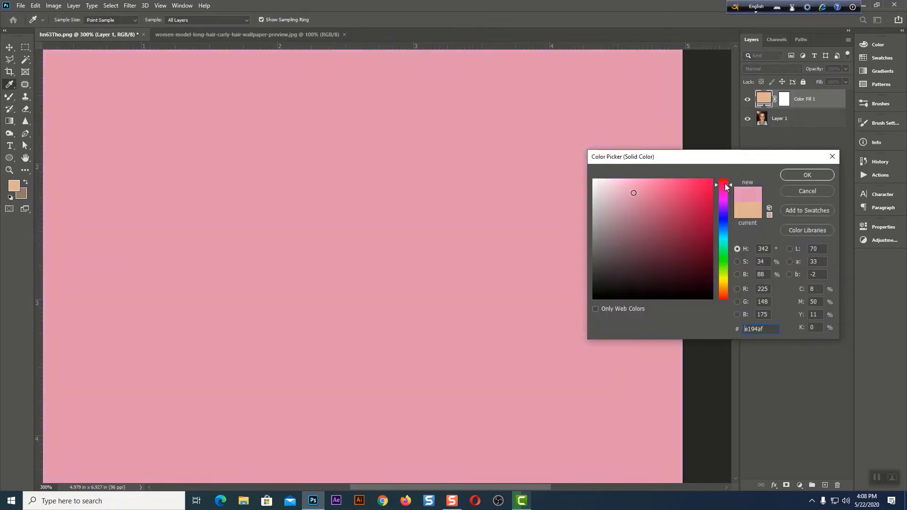
mouse_move(635, 192)
left_mouse_down()
mouse_move(712, 189)
mouse_move(706, 214)
left_mouse_up()
left_click(701, 229)
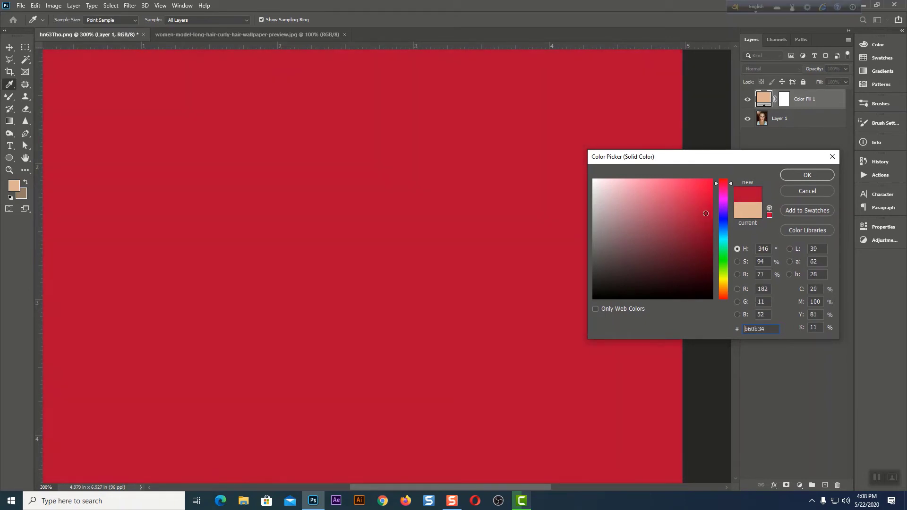
left_click_drag(717, 177, 716, 183)
left_click(705, 226)
left_click_drag(706, 226, 706, 222)
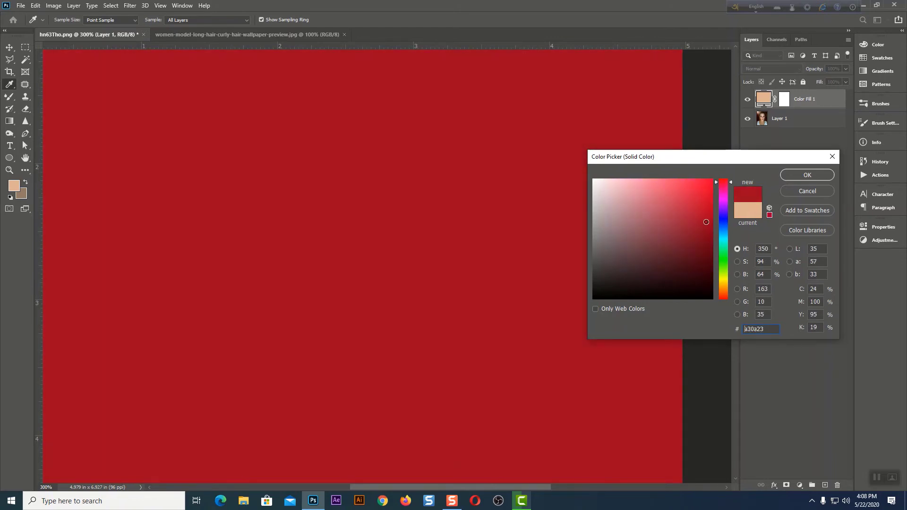
left_click(803, 175)
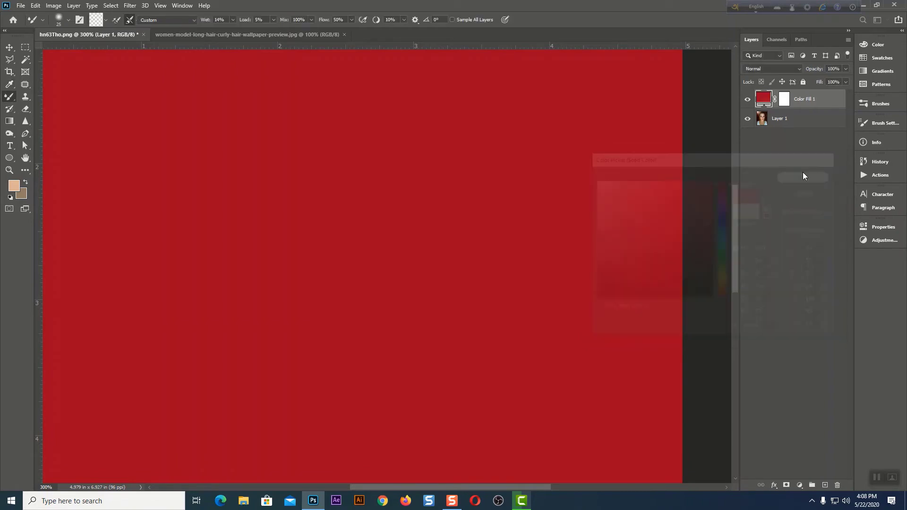
- Set the red fill layer's blend mode to Vivid Light and darken its colour to 72091a
left_click(784, 68)
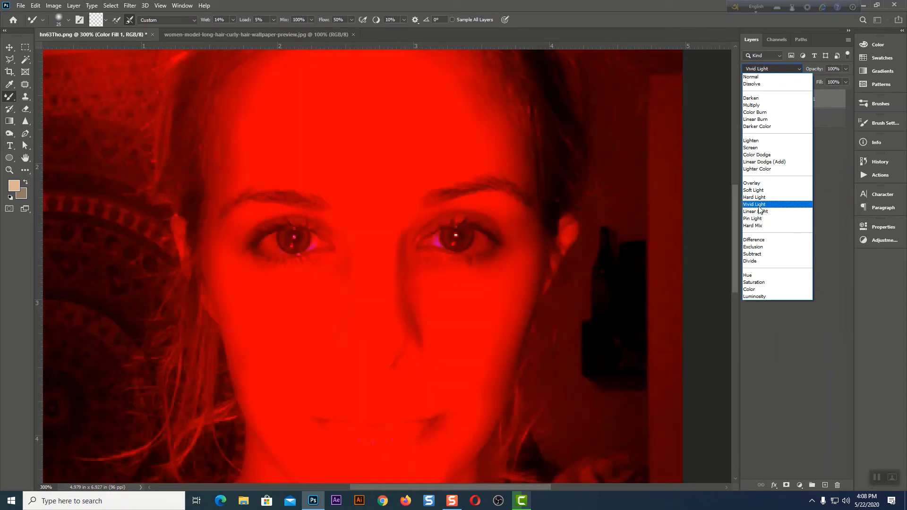
left_click(760, 210)
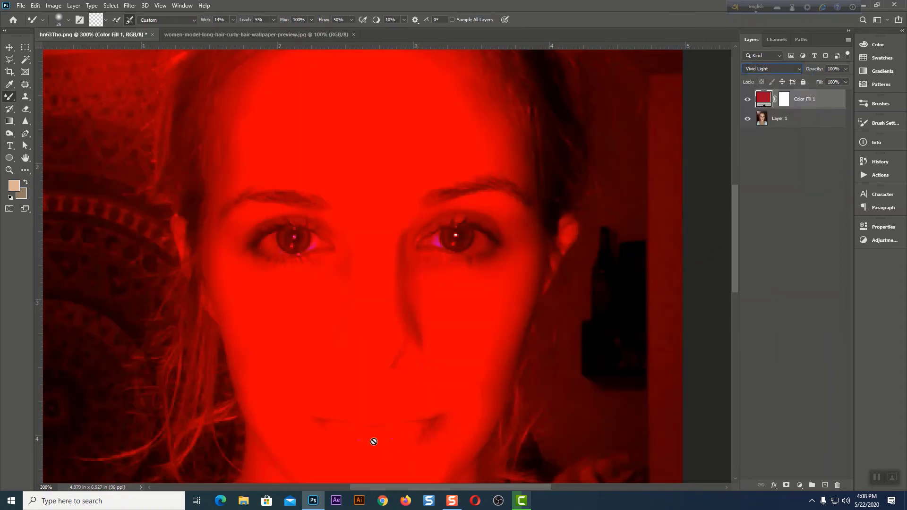
double_click(765, 102)
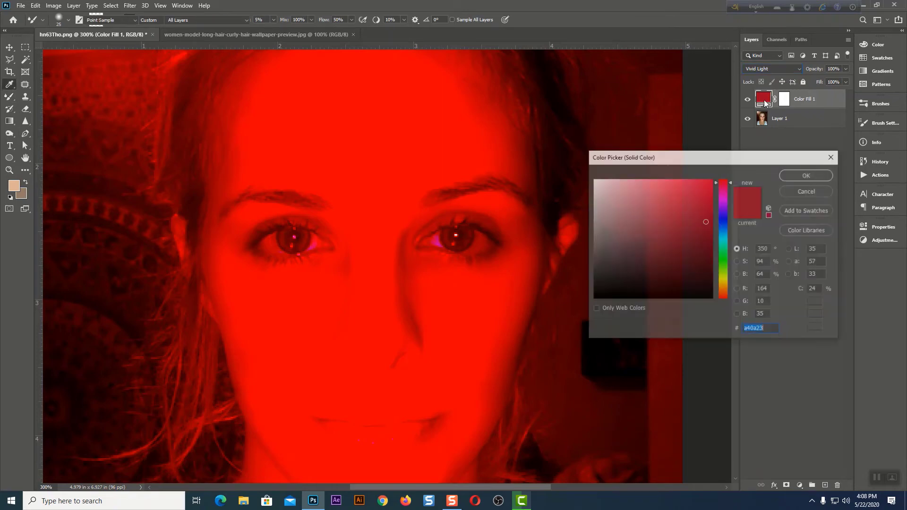
mouse_move(703, 224)
left_mouse_down()
mouse_move(704, 251)
mouse_move(707, 221)
left_mouse_up()
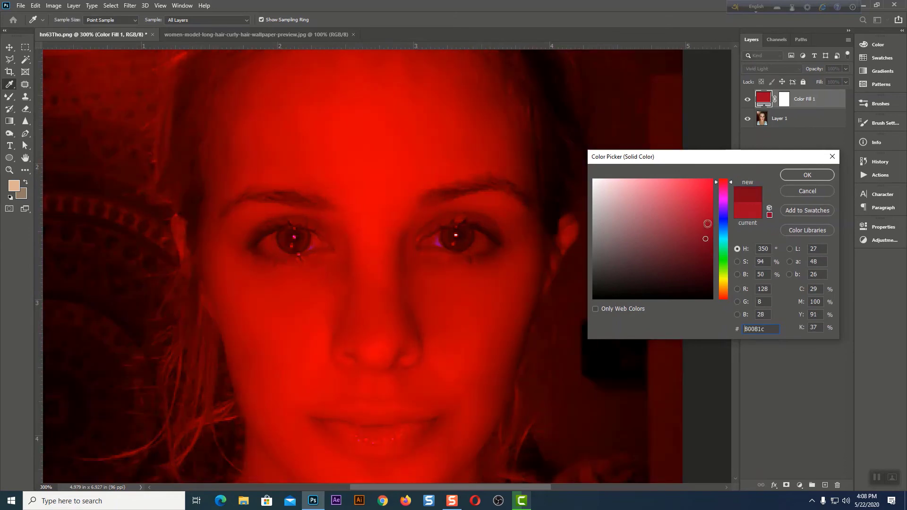
left_click(706, 222)
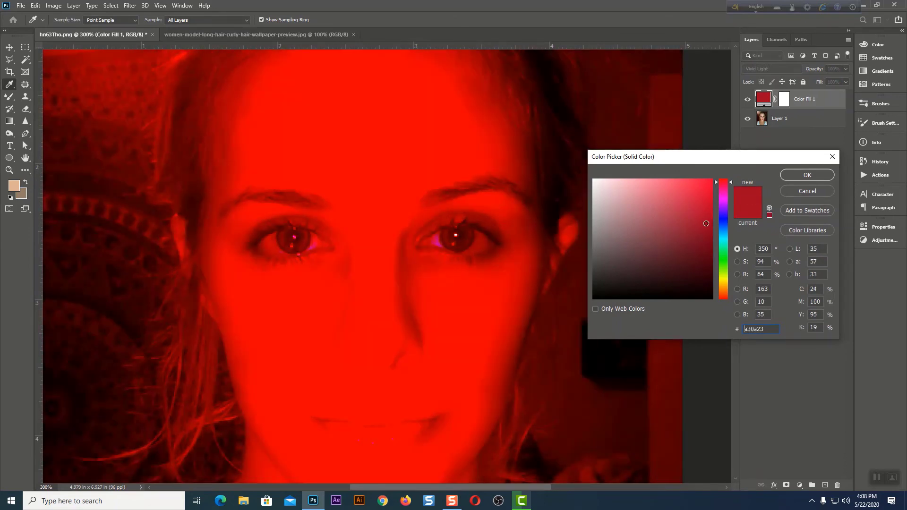
left_click(703, 246)
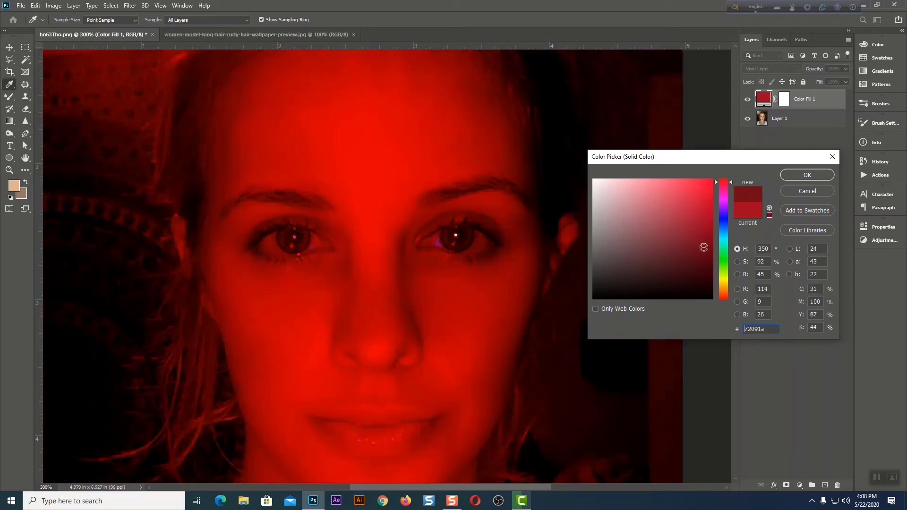
left_click(804, 176)
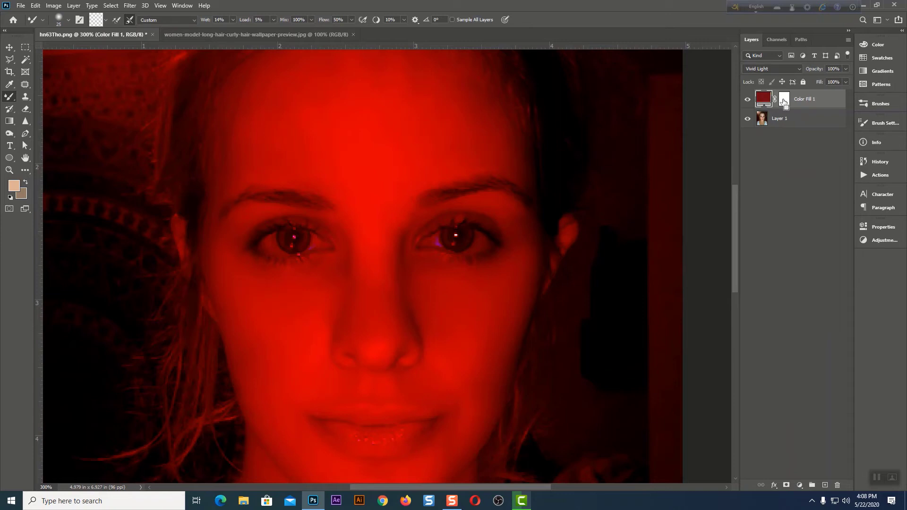
- Invert the red fill's layer mask to hide the colour and switch to the regular Brush tool
left_click(784, 102)
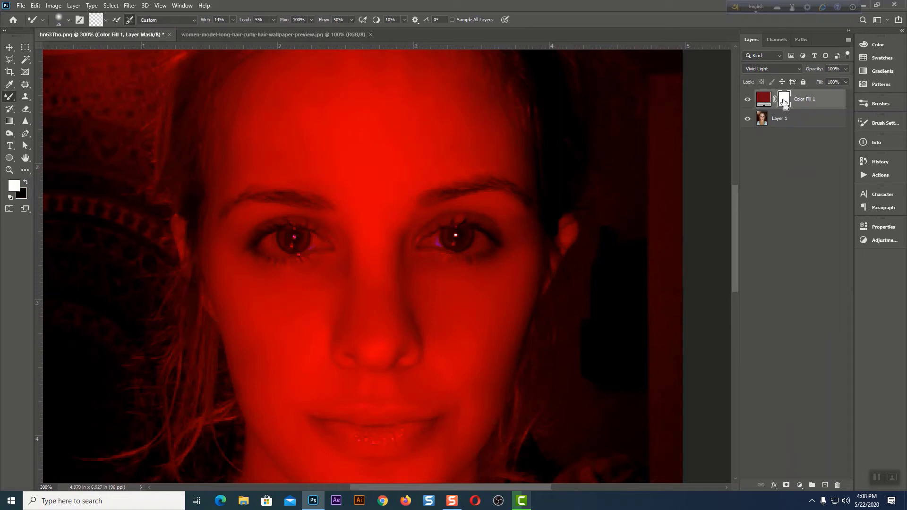
key("ctrl+i")
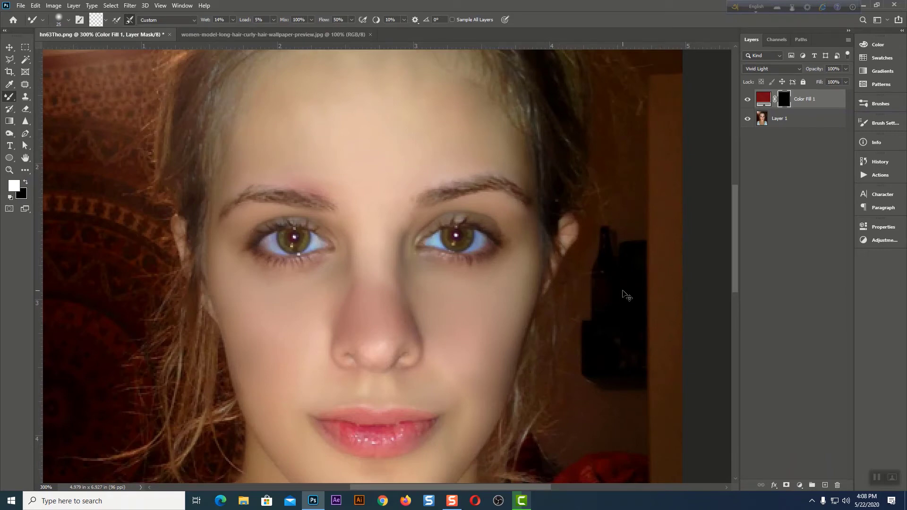
key("ctrl+plus")
left_click_drag(150, 163, 165, 39)
right_click(9, 97)
left_click(42, 96)
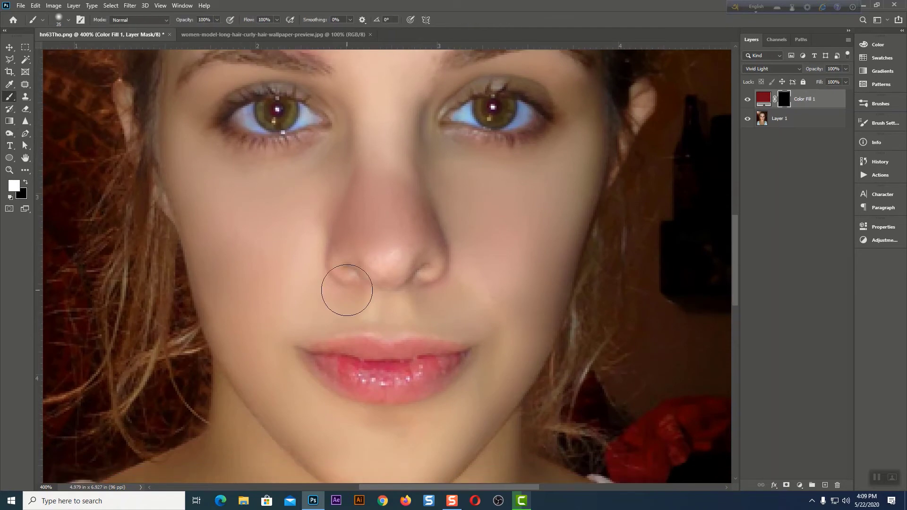
- Paint white on the mask over the middle and right part of the lower lip with the Brush at size 6
key("ctrl+plus")
key("ctrl+plus")
left_click_drag(440, 410, 434, 270)
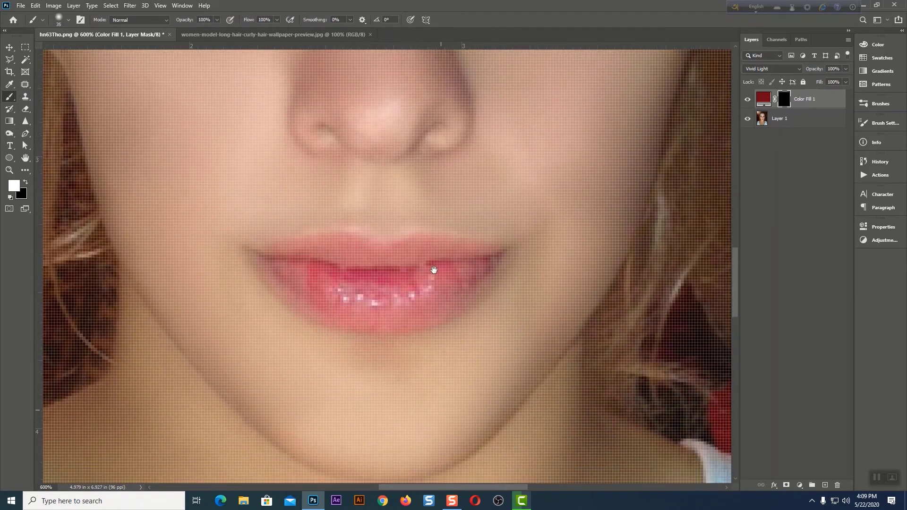
key("bracketleft")
key("bracketleft")
key("bracketleft")
key("bracketleft")
key("bracketleft")
key("bracketleft")
key("bracketleft")
mouse_move(366, 308)
left_mouse_down()
mouse_move(457, 288)
mouse_move(411, 320)
mouse_move(367, 323)
left_mouse_up()
scroll(392, 320, "up", 2)
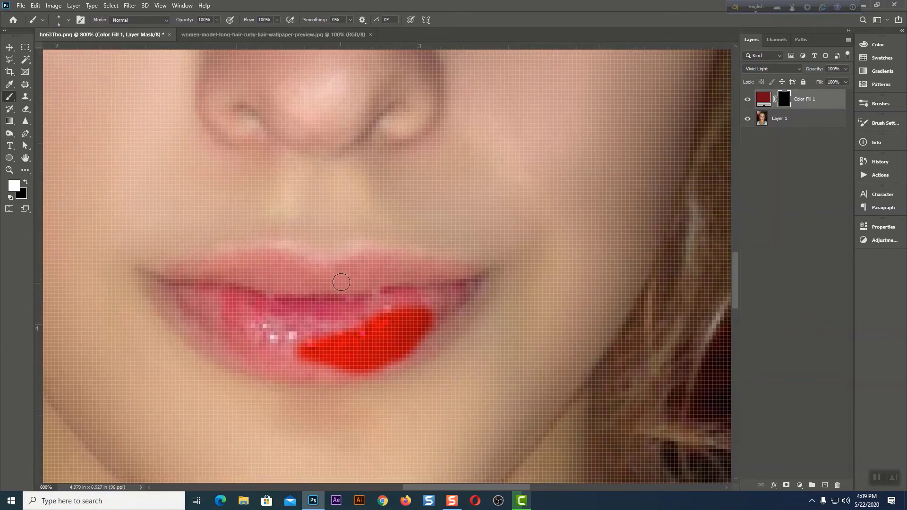
- Paint the rest of the lower lip and the whole upper lip red on the mask with the white Brush at size 5
mouse_move(334, 279)
left_mouse_down()
mouse_move(380, 255)
mouse_move(482, 275)
mouse_move(434, 325)
left_mouse_up()
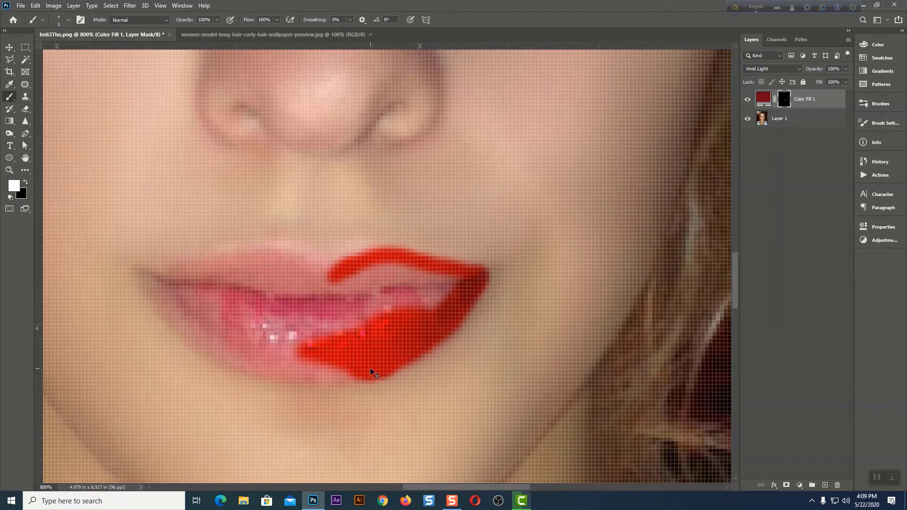
key("ctrl+z")
mouse_move(141, 273)
left_mouse_down()
mouse_move(223, 364)
mouse_move(332, 382)
mouse_move(411, 357)
mouse_move(485, 277)
mouse_move(471, 311)
mouse_move(423, 354)
mouse_move(376, 373)
mouse_move(323, 379)
mouse_move(176, 312)
mouse_move(151, 290)
mouse_move(326, 309)
mouse_move(468, 290)
mouse_move(426, 309)
mouse_move(240, 327)
mouse_move(204, 318)
mouse_move(330, 319)
mouse_move(312, 366)
mouse_move(232, 359)
left_mouse_up()
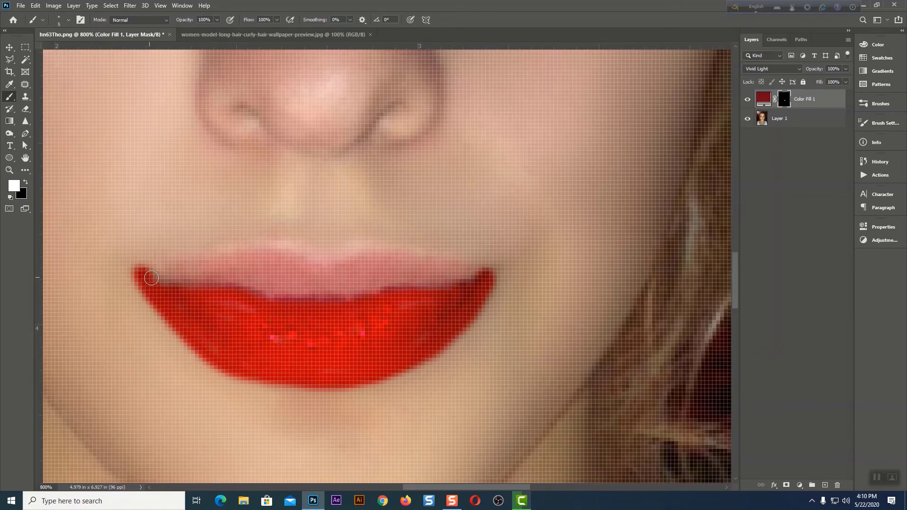
mouse_move(141, 273)
left_mouse_down()
mouse_move(219, 254)
mouse_move(465, 267)
mouse_move(316, 281)
mouse_move(163, 267)
mouse_move(363, 293)
left_mouse_up()
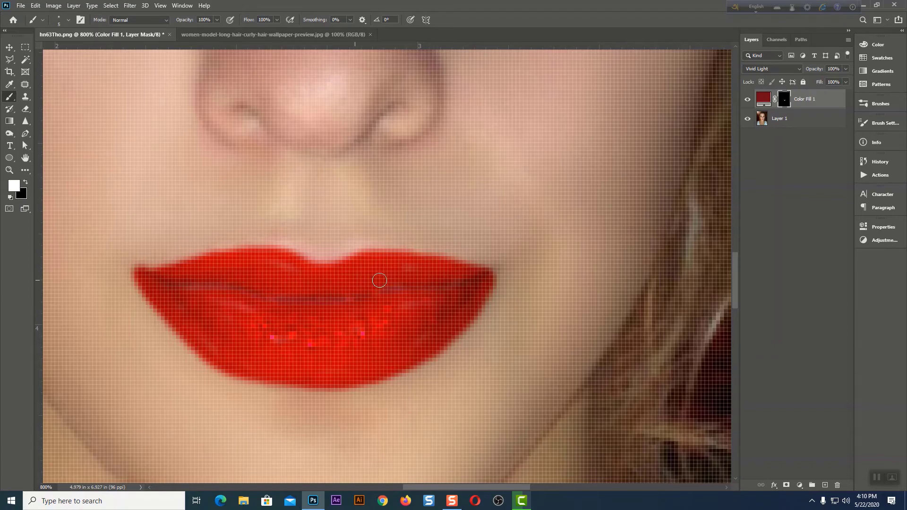
- Clean up the red spill around the lip corners and edges with black on the mask, using the Brush at size 9
scroll(457, 282, "down", 6)
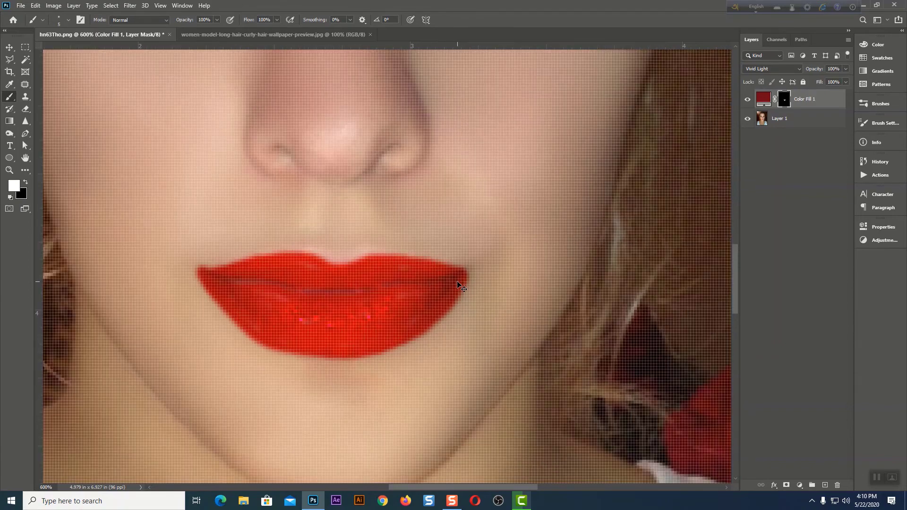
scroll(458, 282, "up", 3)
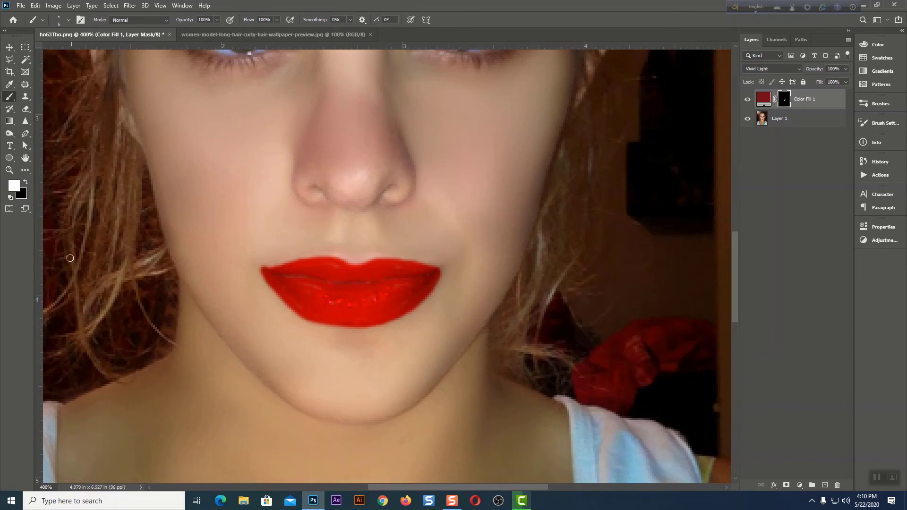
left_click(26, 183)
scroll(446, 292, "up", 1)
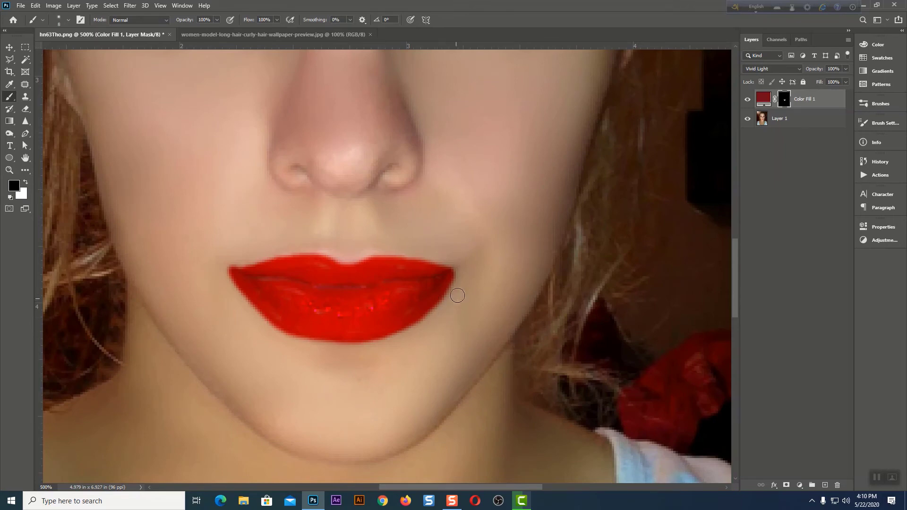
key("bracketright")
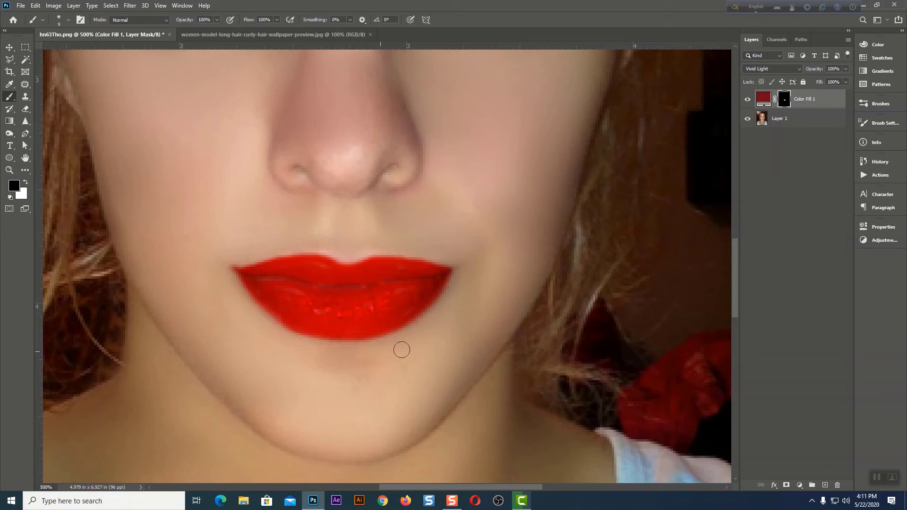
- Examine the painted lips and their edges at several magnifications
key("ctrl+1")
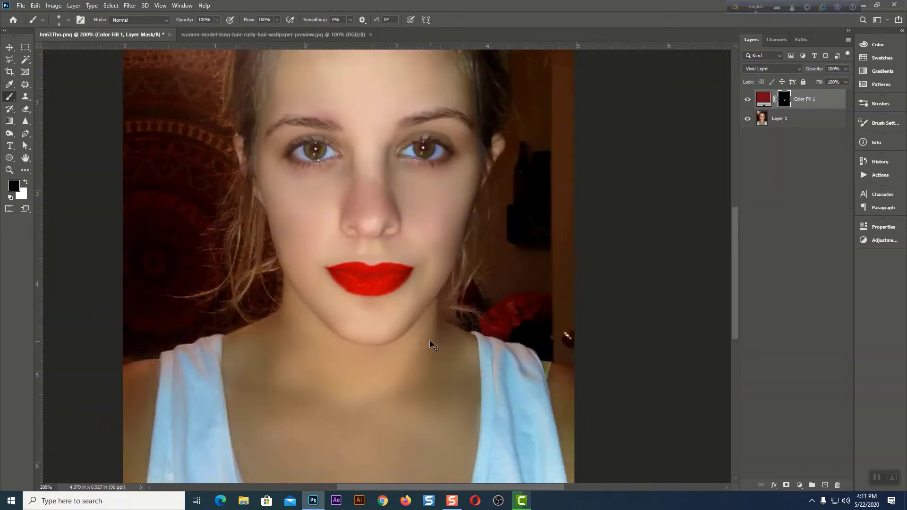
key("ctrl+plus")
key("ctrl+plus")
key("ctrl+plus")
key("ctrl+plus")
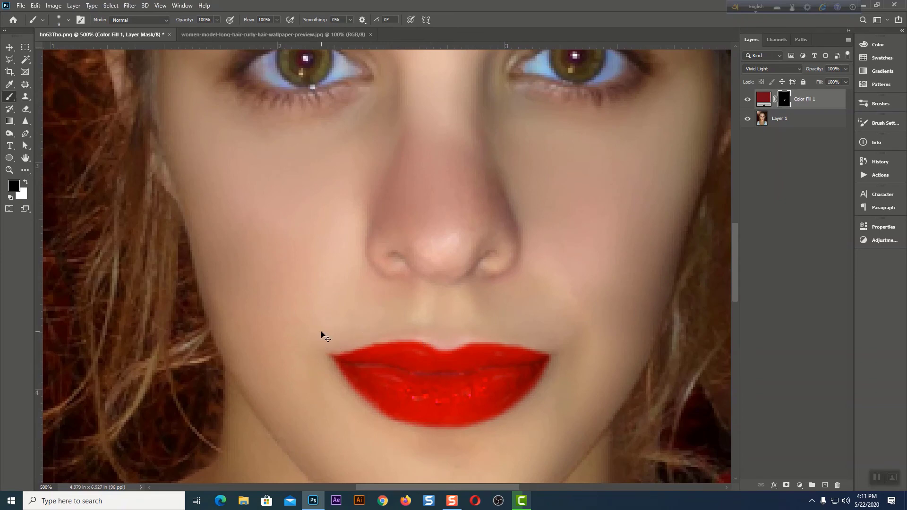
key("ctrl+minus")
key("ctrl+minus")
key("ctrl+minus")
key("ctrl+minus")
key("ctrl+plus")
key("ctrl+plus")
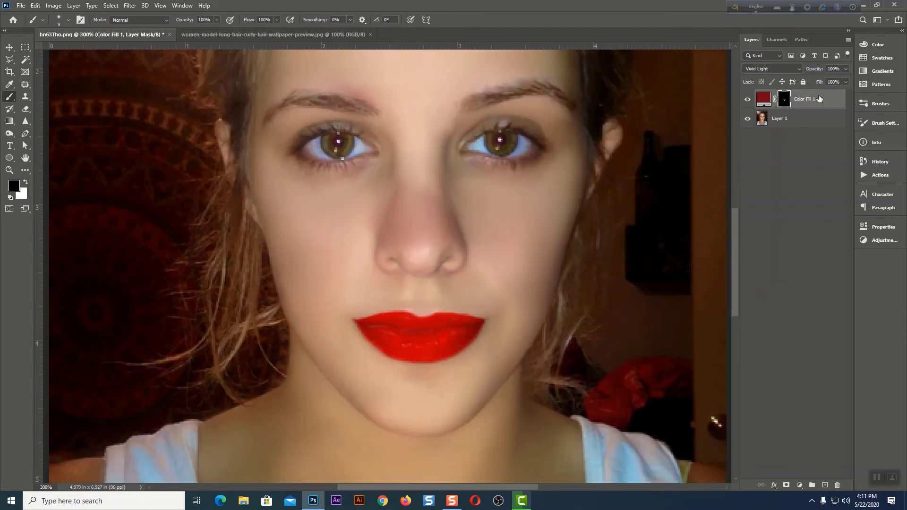
- Add a Solid Color fill layer in black 000000 directly above the portrait layer
left_click(791, 121)
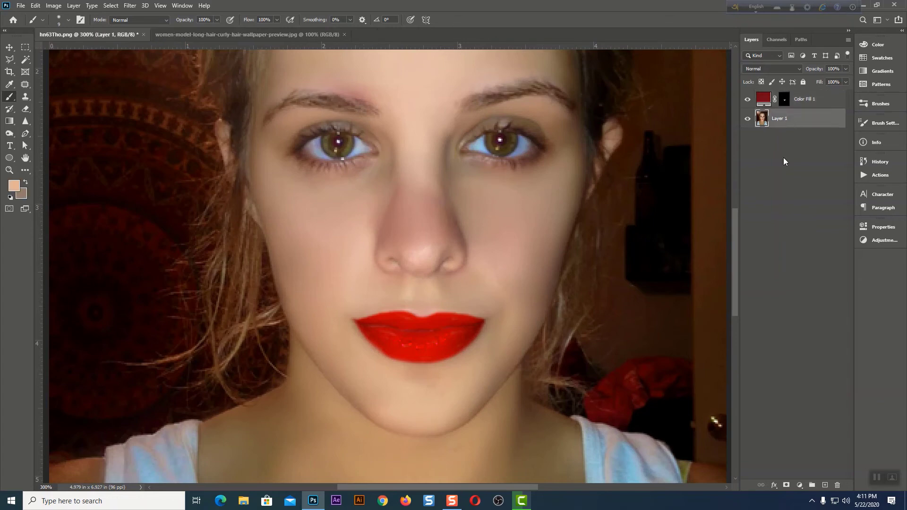
left_click(799, 485)
left_click(813, 322)
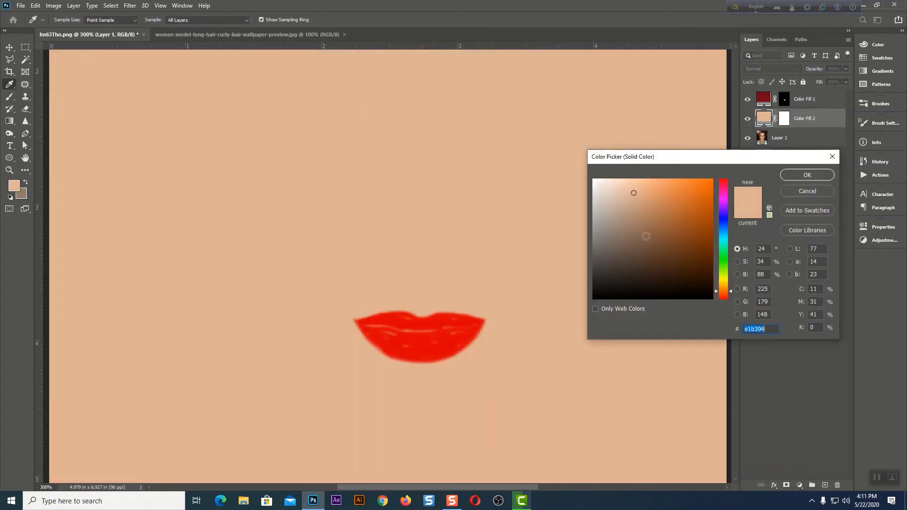
left_click_drag(646, 237, 586, 301)
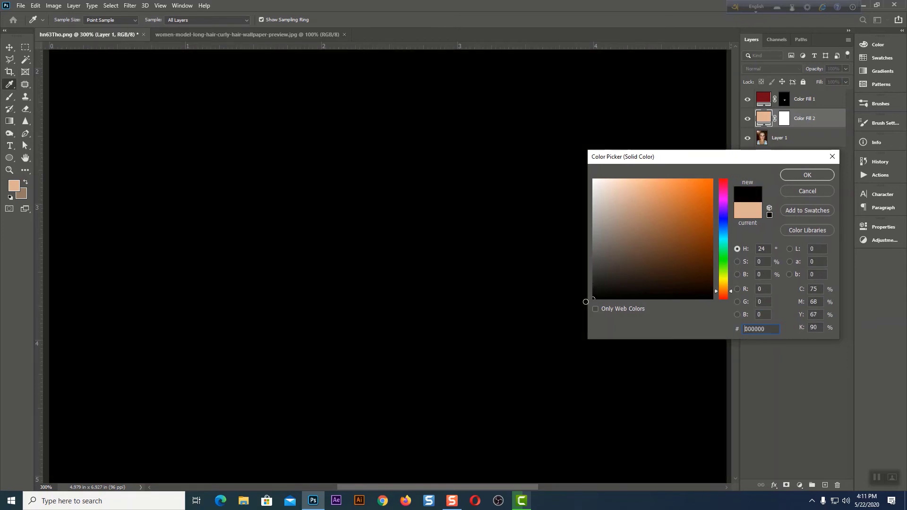
left_click(807, 174)
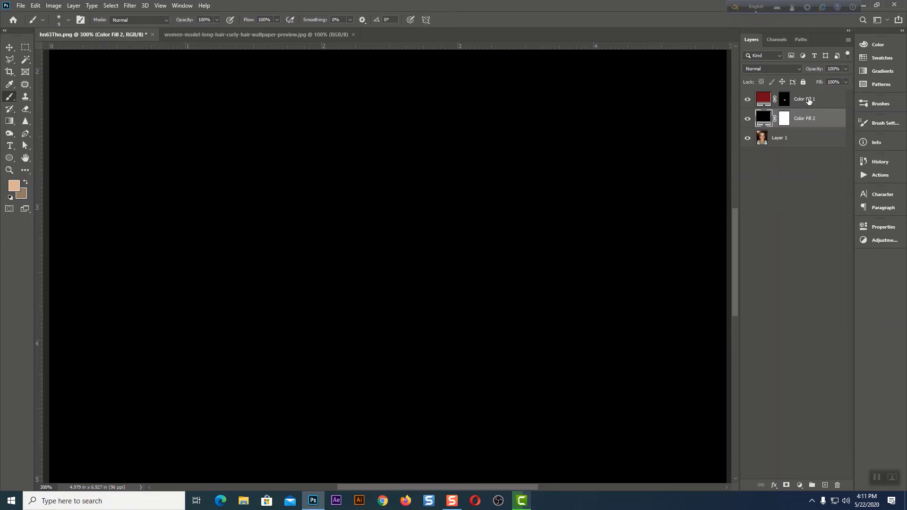
- Move the red fill layer below the black fill layer and set the black fill's blend mode to Multiply
left_click_drag(809, 100, 804, 131)
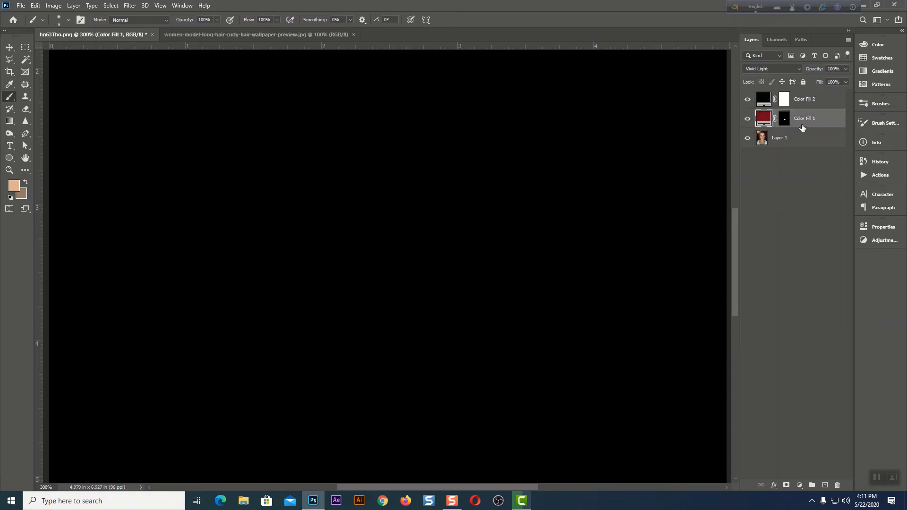
left_click(806, 102)
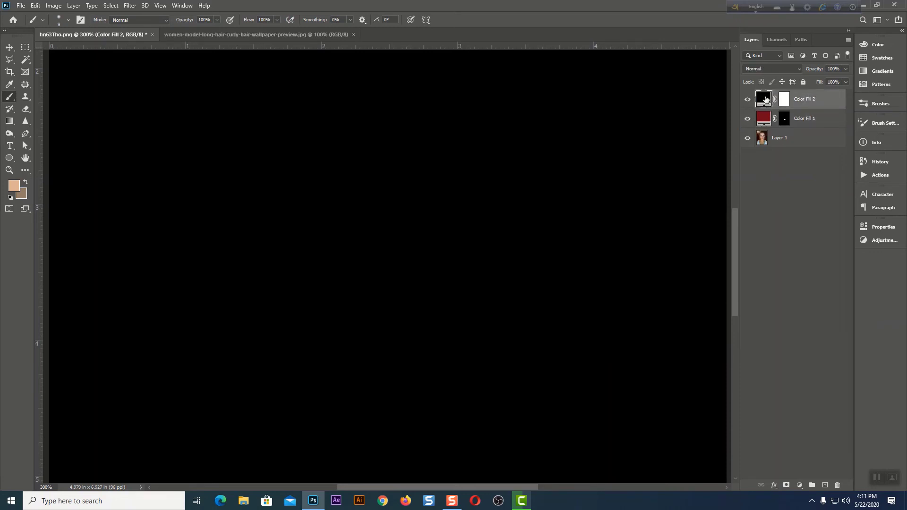
left_click(772, 70)
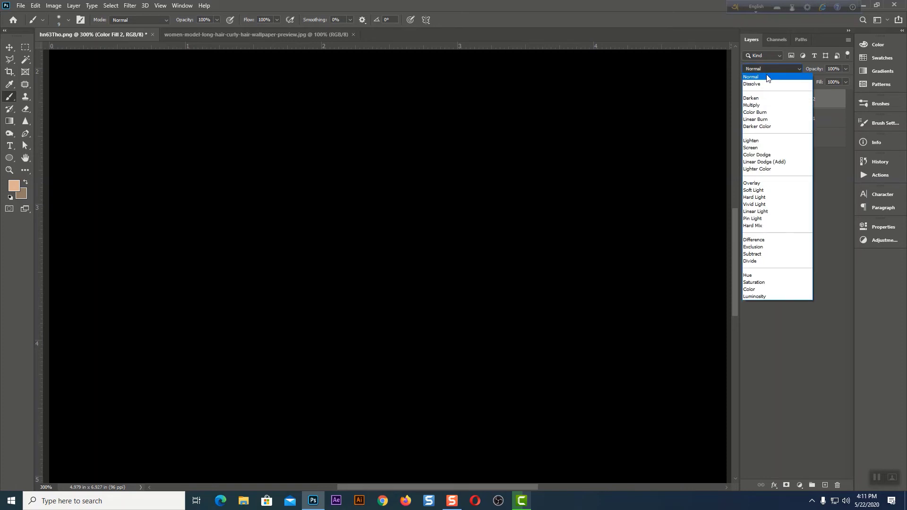
left_click(753, 105)
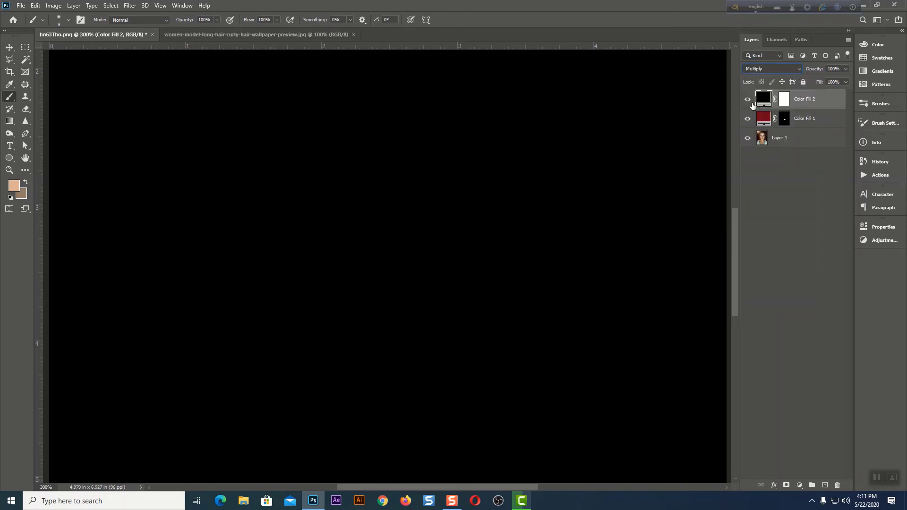
- Invert the black fill's layer mask and make white the foreground colour
left_click(786, 99)
left_click_drag(787, 99, 788, 101)
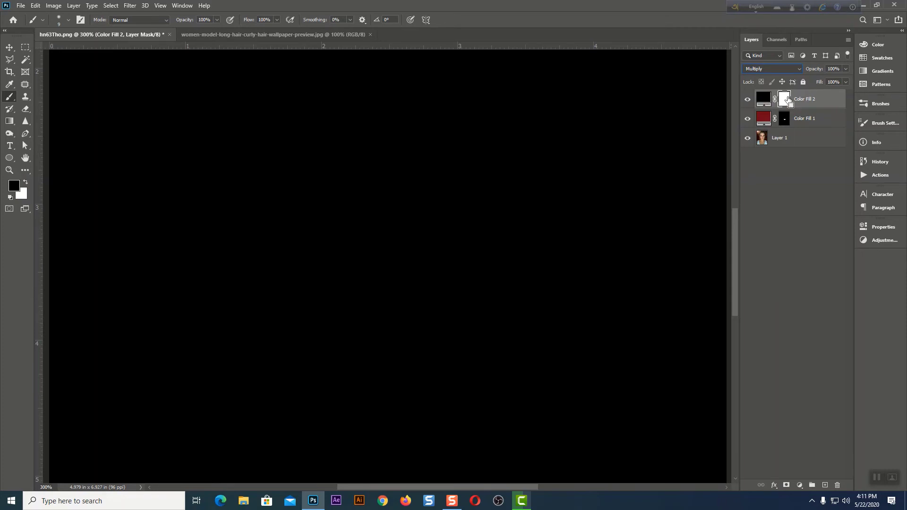
key("ctrl+i")
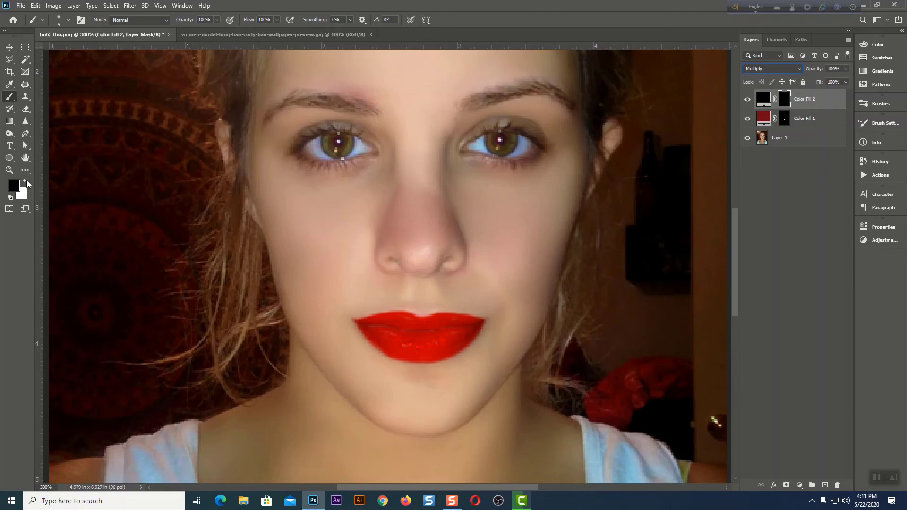
left_click(26, 183)
- Try to paint the inner end of the left-hand eyebrow on the black fill's mask at 100% opacity
key("ctrl+plus")
left_click_drag(497, 212, 397, 345)
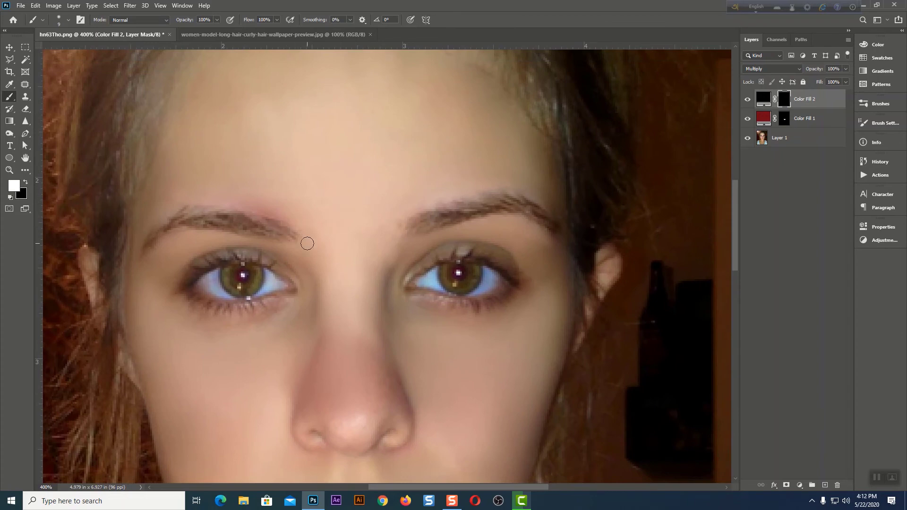
left_click_drag(297, 234, 254, 223)
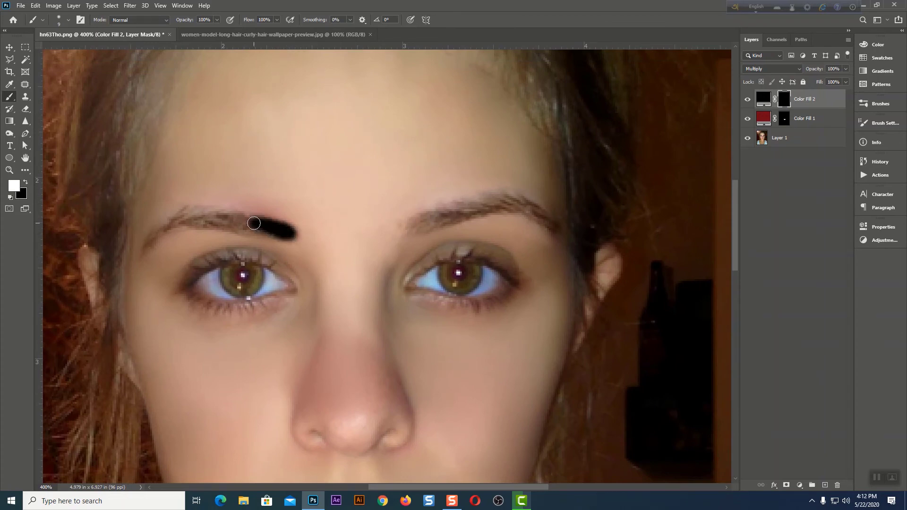
key("ctrl+z")
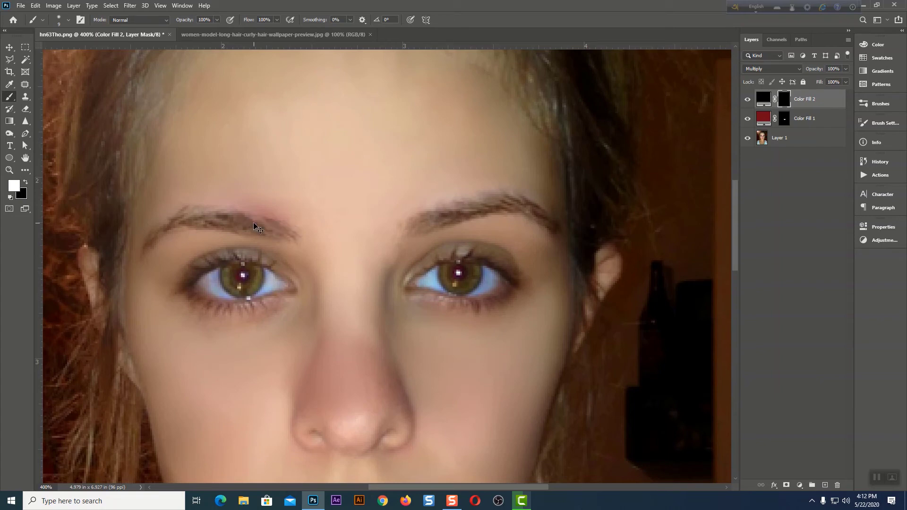
- Lower the black fill layer's Fill to 24% and paint over the whole left-hand eyebrow on its mask, using a smaller brush for the edges
left_click(846, 82)
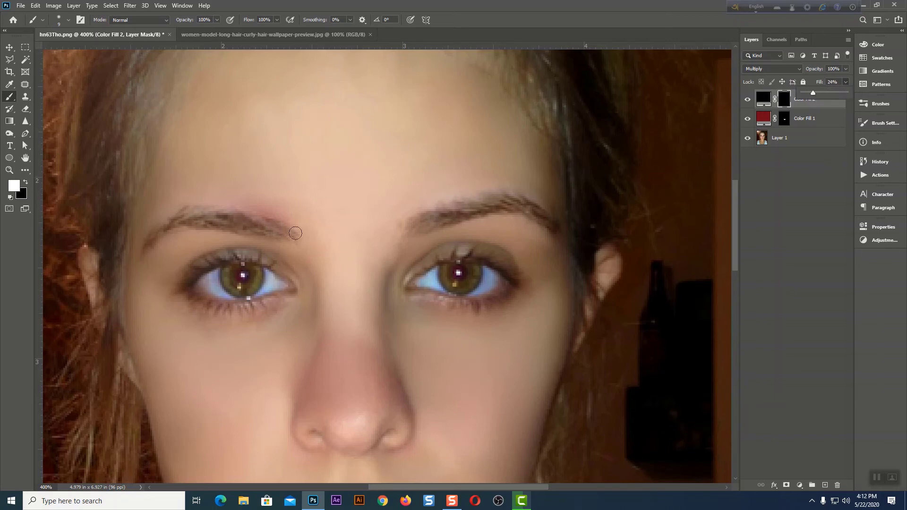
left_click_drag(291, 233, 198, 219)
key("ctrl+plus")
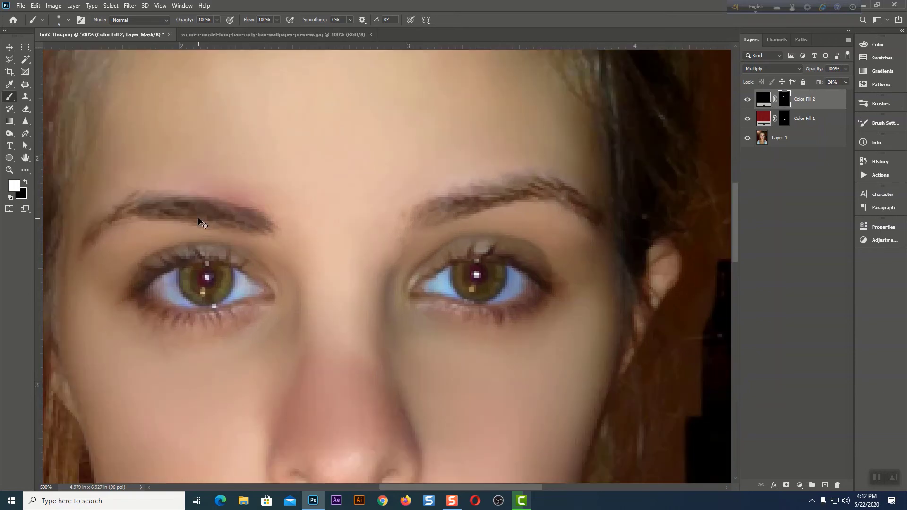
mouse_move(332, 182)
left_mouse_down()
mouse_move(272, 177)
mouse_move(209, 226)
mouse_move(225, 200)
mouse_move(259, 179)
mouse_move(219, 215)
mouse_move(251, 199)
mouse_move(290, 198)
mouse_move(391, 221)
mouse_move(396, 202)
mouse_move(389, 216)
mouse_move(300, 178)
mouse_move(328, 174)
mouse_move(389, 197)
mouse_move(370, 183)
mouse_move(323, 186)
left_mouse_up()
key("[")
key("[")
key("[")
key("[")
key("[")
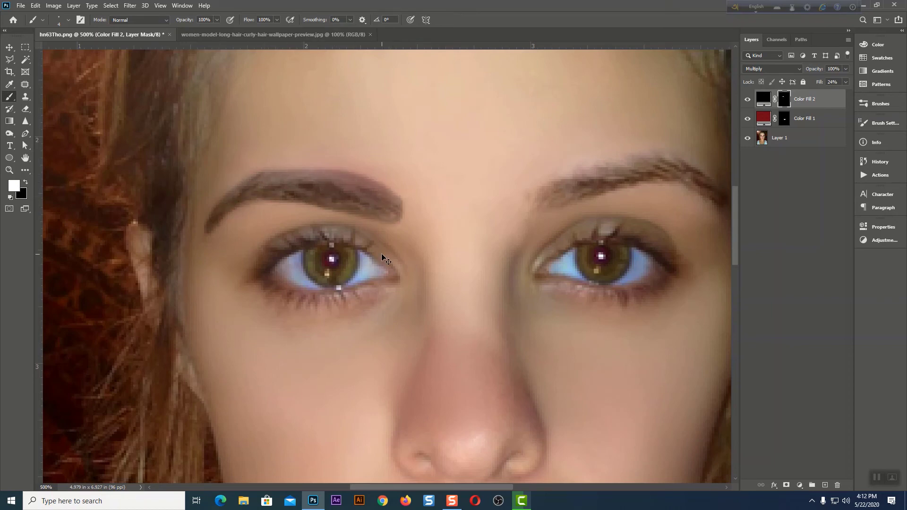
- Make black the foreground colour and trim the inner end of the left-hand eyebrow on the black fill's mask
key("ctrl+0")
key("ctrl+plus")
key("ctrl+plus")
key("ctrl+plus")
left_click_drag(420, 155, 455, 286)
left_click(26, 182)
mouse_move(406, 176)
left_mouse_down()
mouse_move(334, 156)
mouse_move(275, 164)
mouse_move(355, 151)
mouse_move(415, 183)
left_mouse_up()
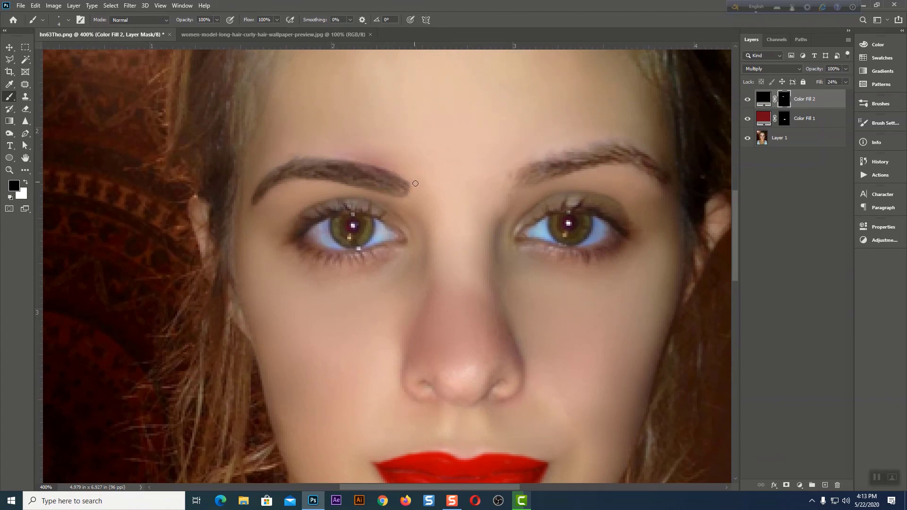
- Make white the foreground colour and paint over the right-hand eyebrow on the black fill's mask
left_click(26, 182)
mouse_move(519, 176)
left_mouse_down()
mouse_move(556, 174)
mouse_move(526, 179)
mouse_move(523, 171)
mouse_move(540, 163)
mouse_move(617, 144)
mouse_move(669, 175)
mouse_move(596, 163)
mouse_move(602, 153)
mouse_move(642, 162)
left_mouse_up()
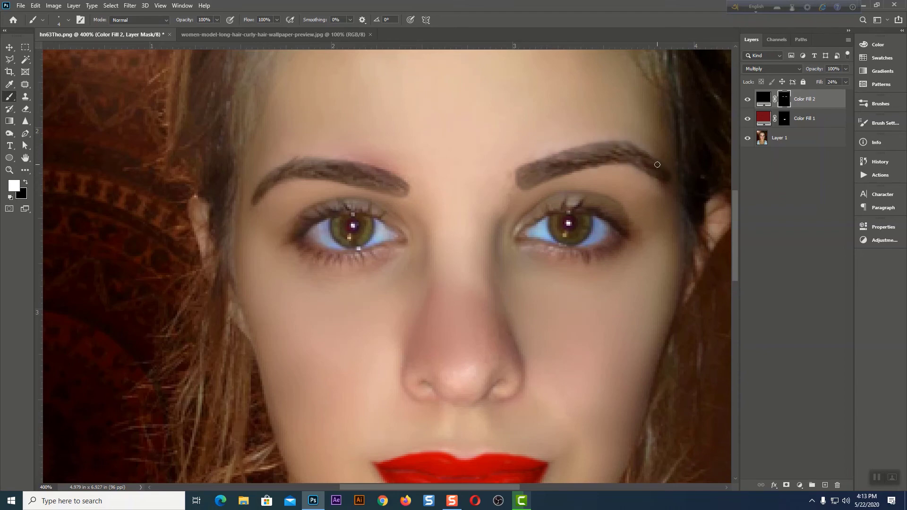
scroll(658, 165, "down", 3)
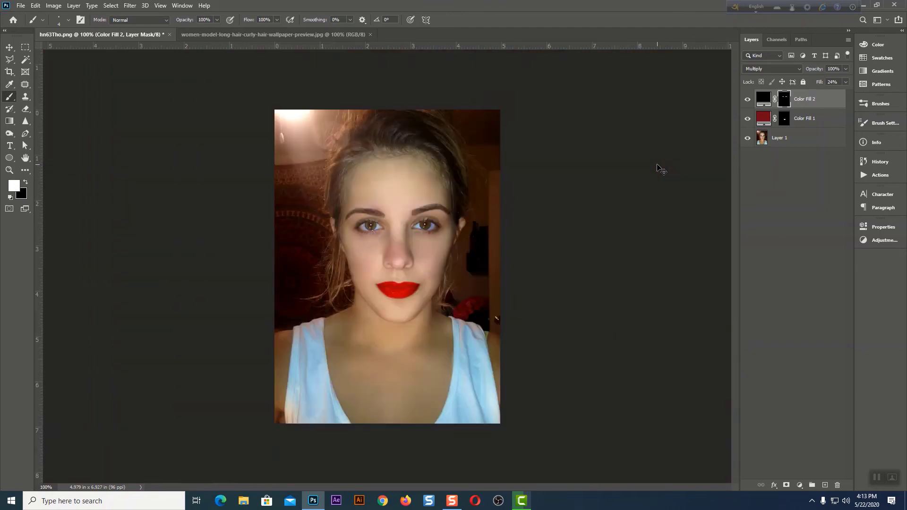
key("ctrl+plus")
- Try Color Burn and other blend modes on the black eyebrow fill, settle on Soft Light, and deselect the layer
left_click(764, 98)
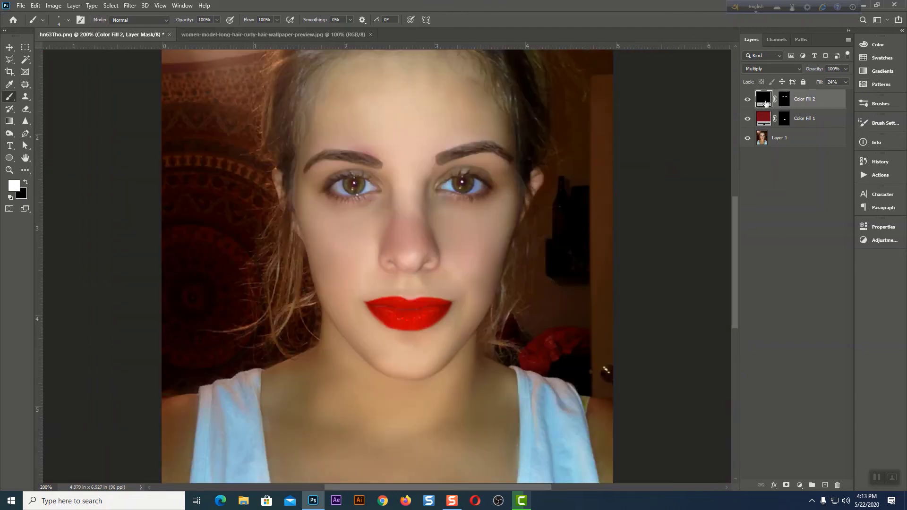
left_click(762, 69)
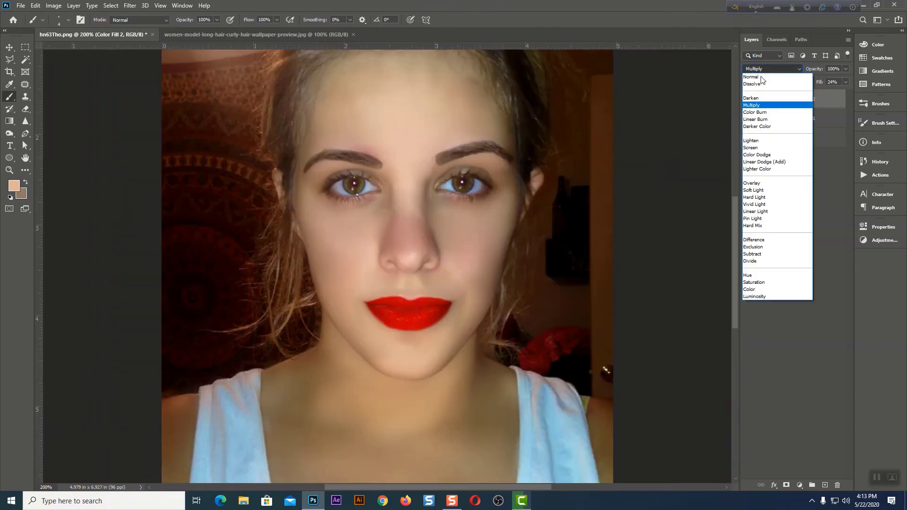
left_click(762, 113)
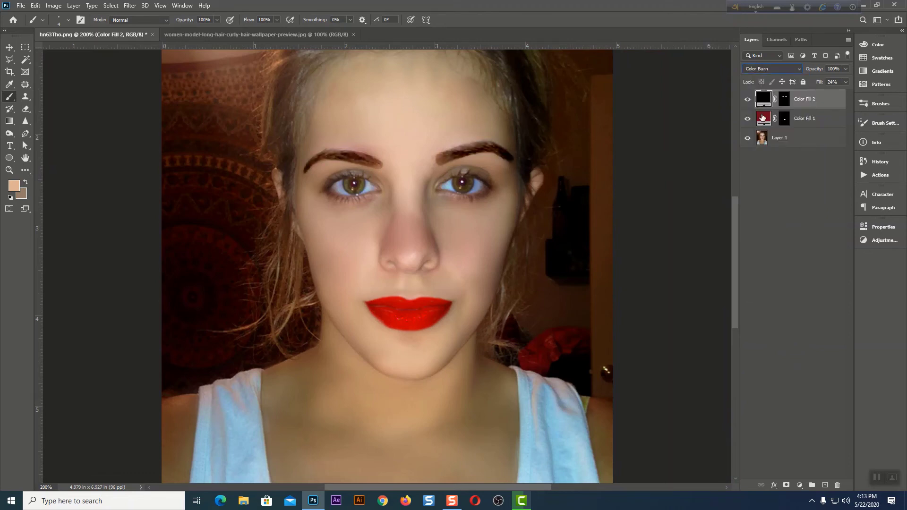
scroll(762, 65, "down", 1)
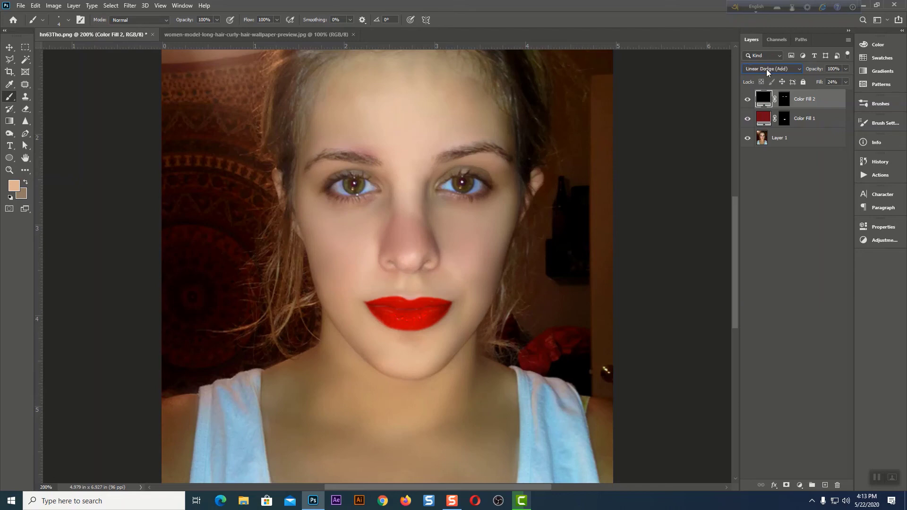
scroll(766, 69, "down", 1)
scroll(766, 69, "down", 1)
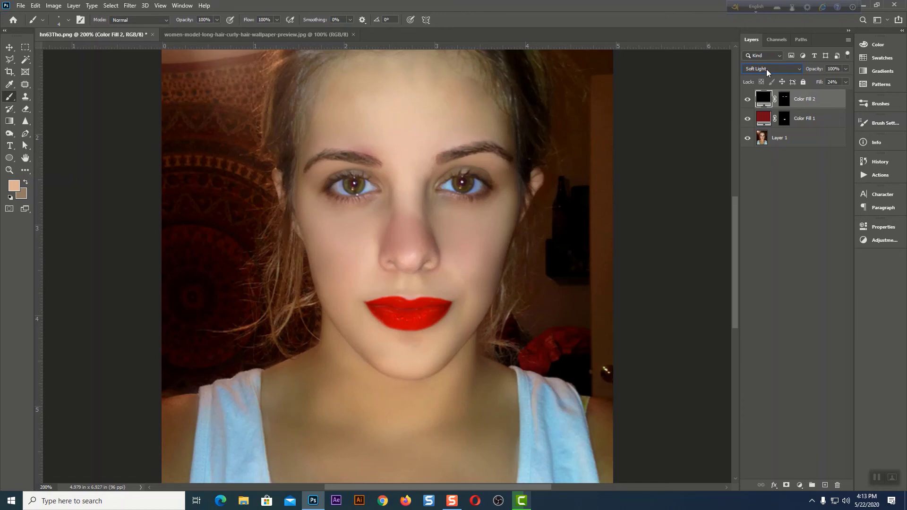
left_click(778, 193)
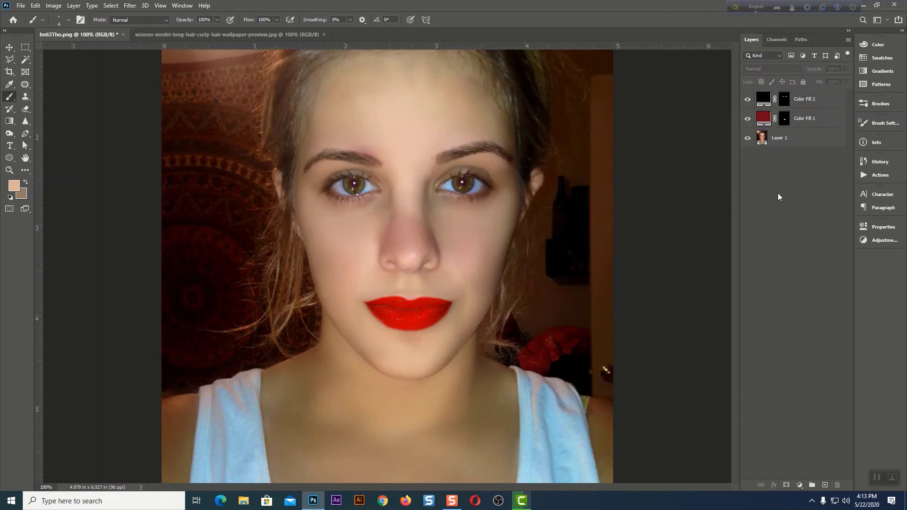
- Blend the reddish skin above the left-hand eyebrow on the portrait layer, using the Mixer Brush at a reduced size
key("ctrl+plus")
key("ctrl+plus")
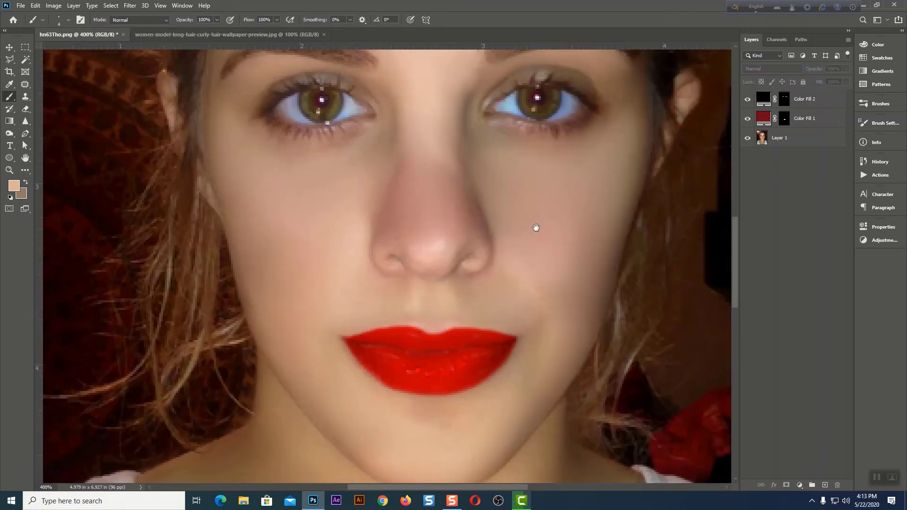
left_click_drag(537, 227, 540, 416)
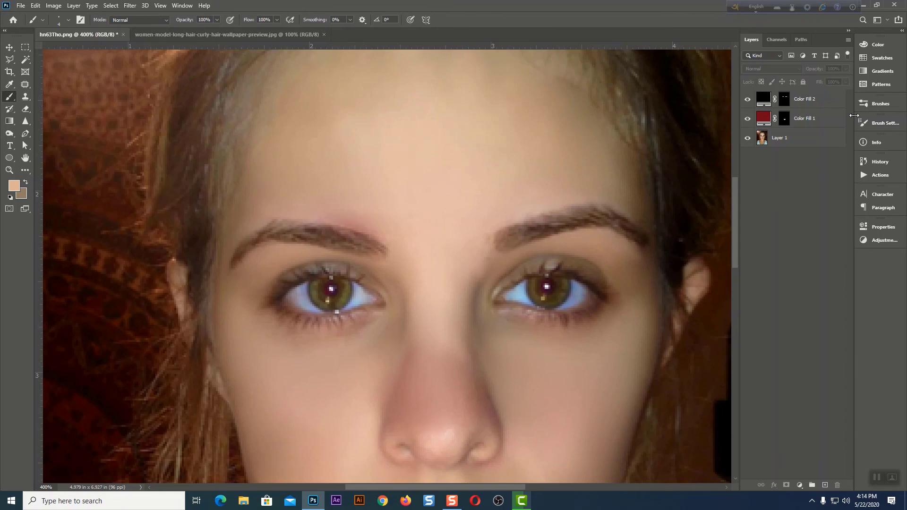
left_click(799, 142)
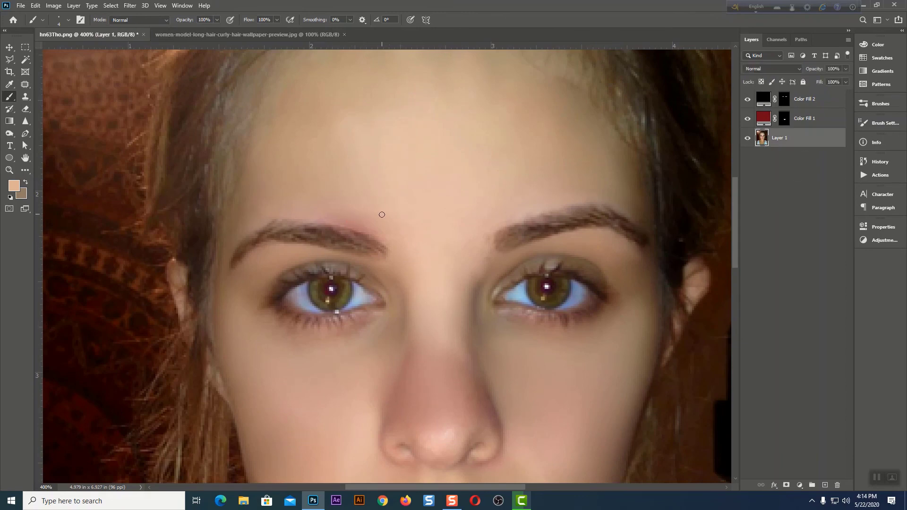
right_click(12, 100)
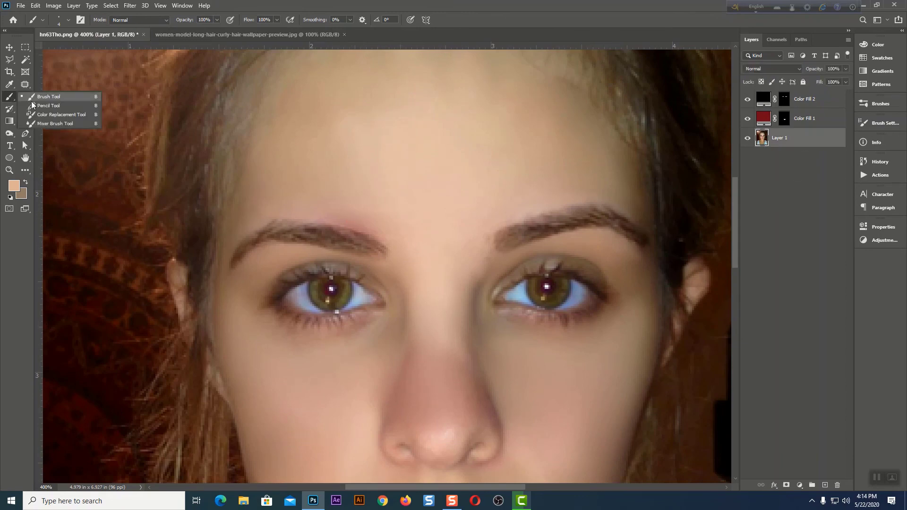
left_click(46, 124)
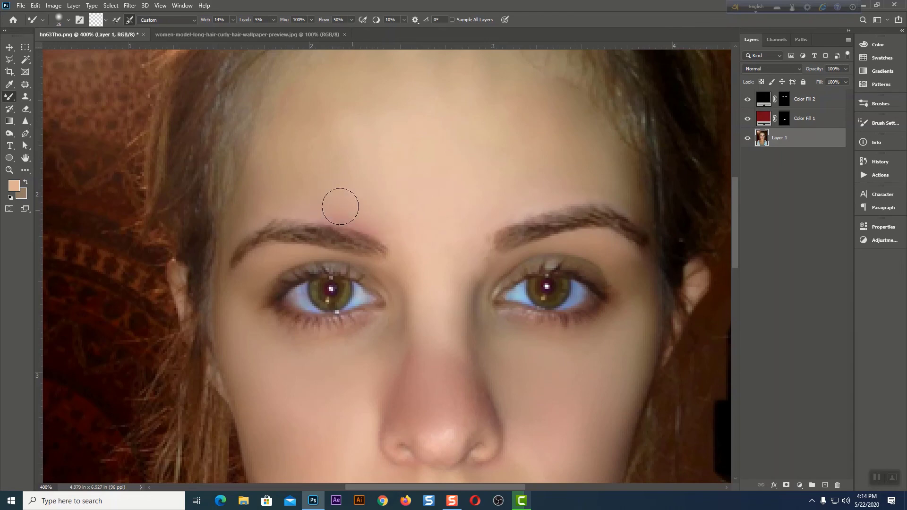
key("bracketleft")
key("bracketleft")
key("bracketleft")
- Merge the portrait layer and both colour fill layers into a single layer
left_click(8, 47)
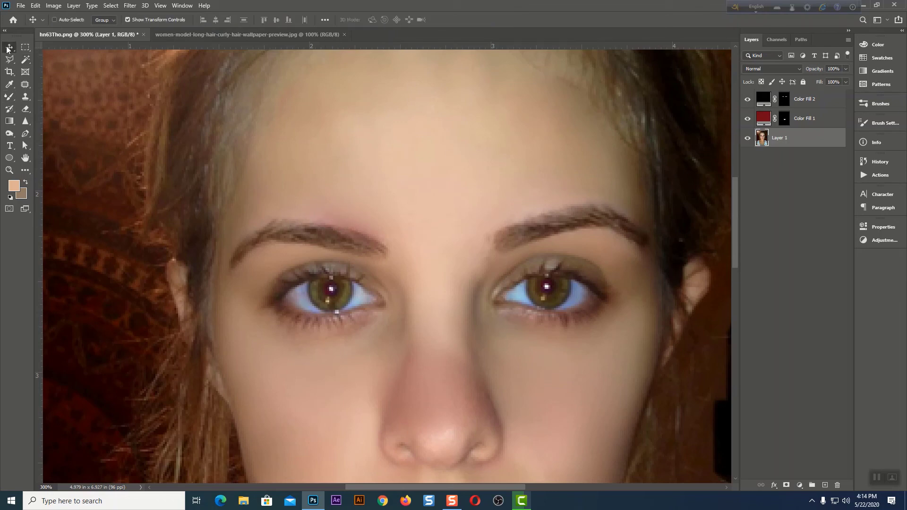
key("ctrl+minus")
key("ctrl+minus")
key("ctrl+minus")
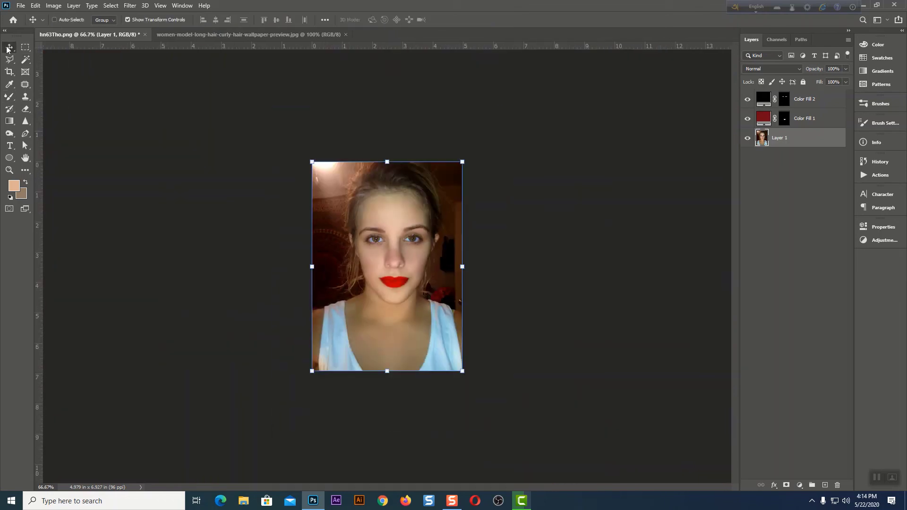
key("ctrl+0")
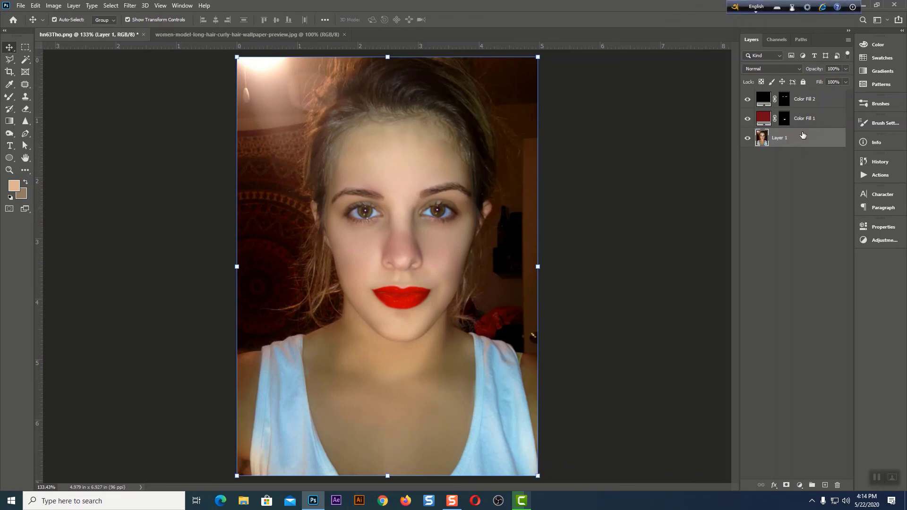
left_click(805, 102, "shift")
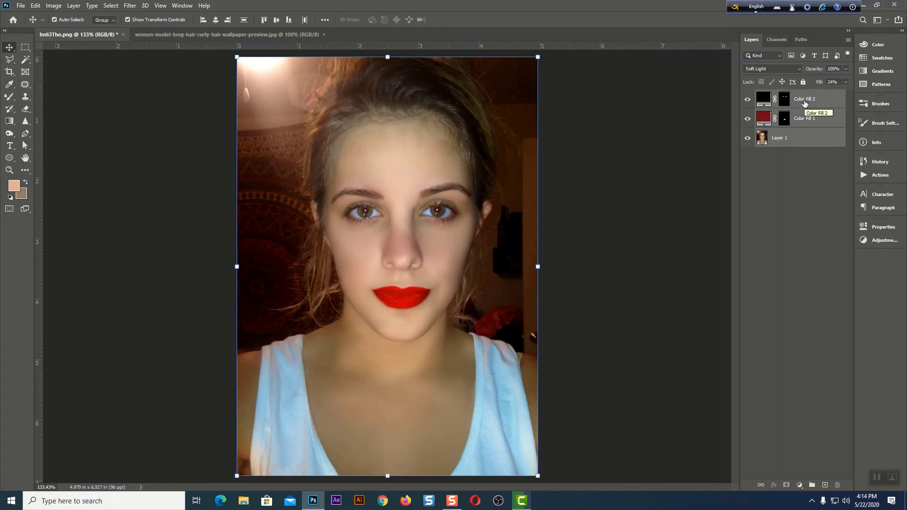
right_click(804, 102)
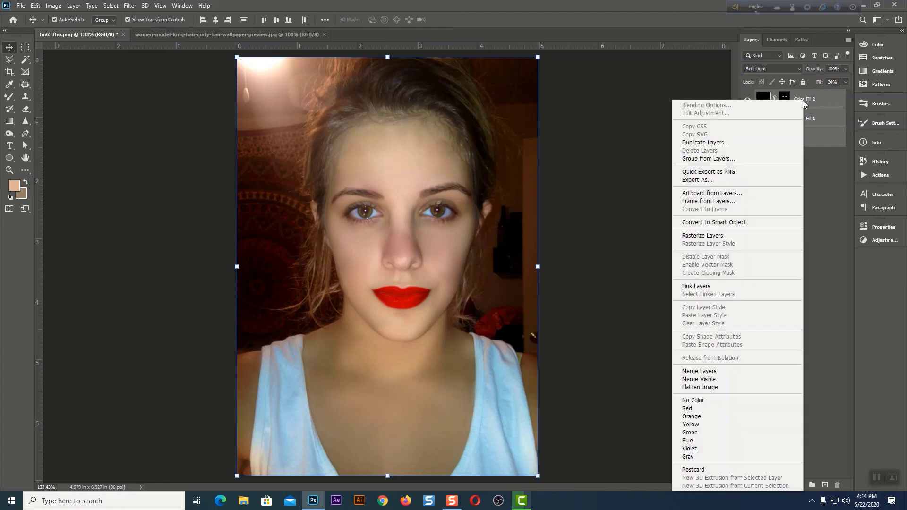
left_click(702, 372)
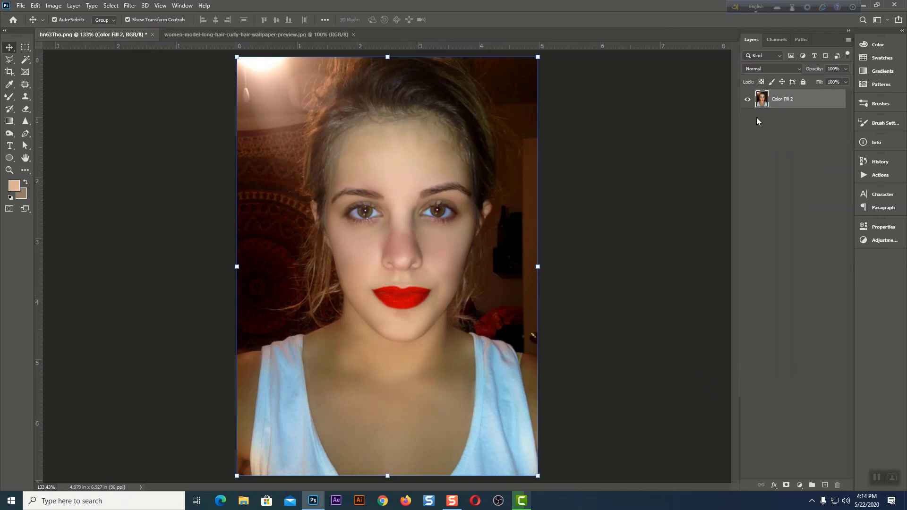
- Reshape the mouth in Liquify with Smile 100, Upper Lip -59, Lower Lip 43, Mouth Width -81 and Mouth Height -61
left_click(127, 6)
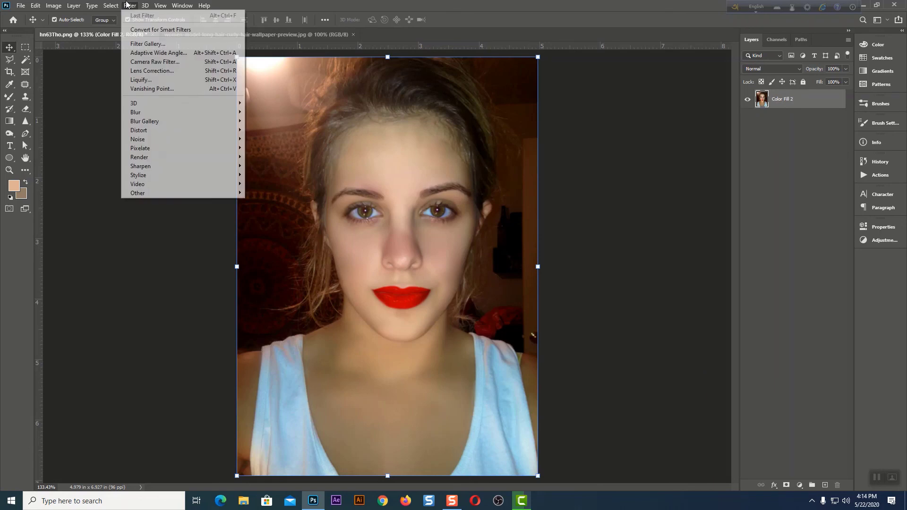
left_click(140, 80)
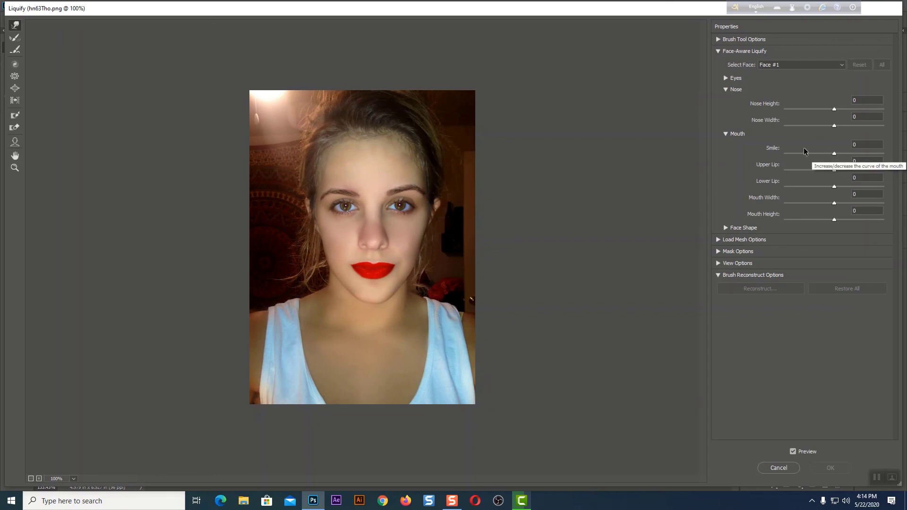
left_click_drag(836, 154, 887, 155)
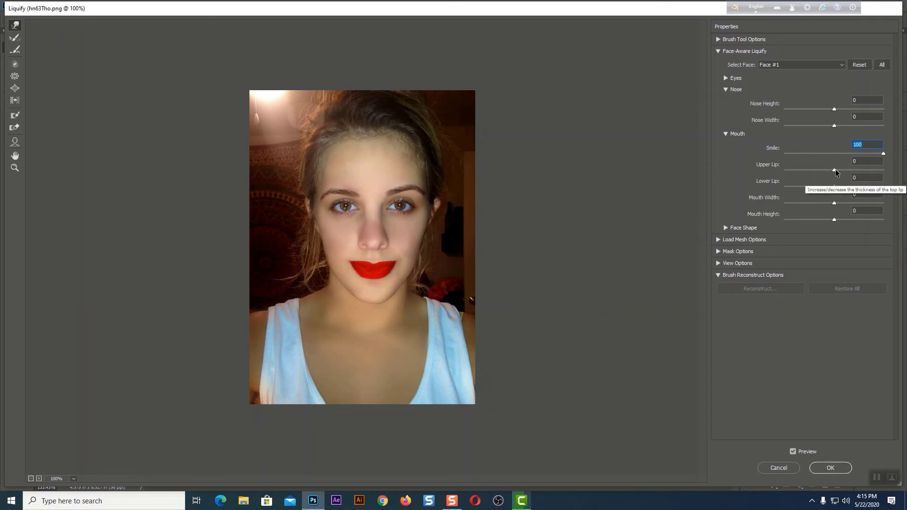
left_click_drag(837, 169, 794, 205)
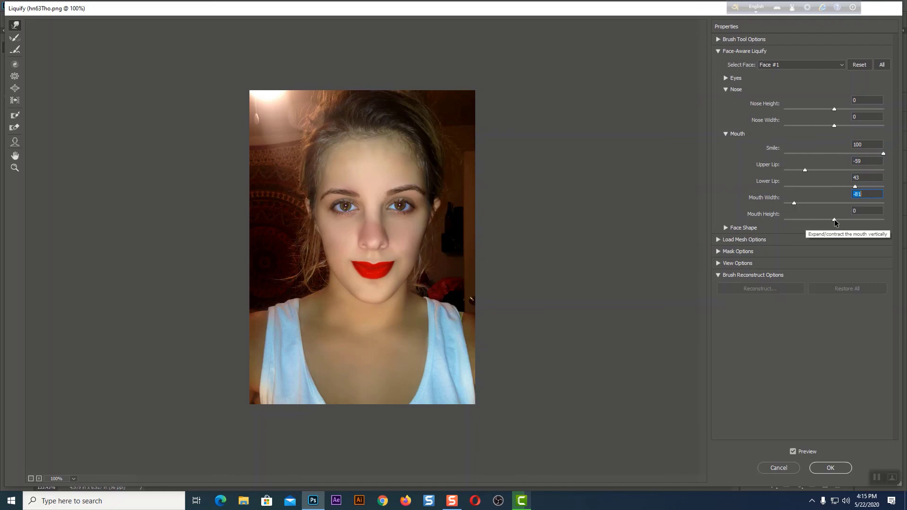
left_click_drag(835, 219, 796, 220)
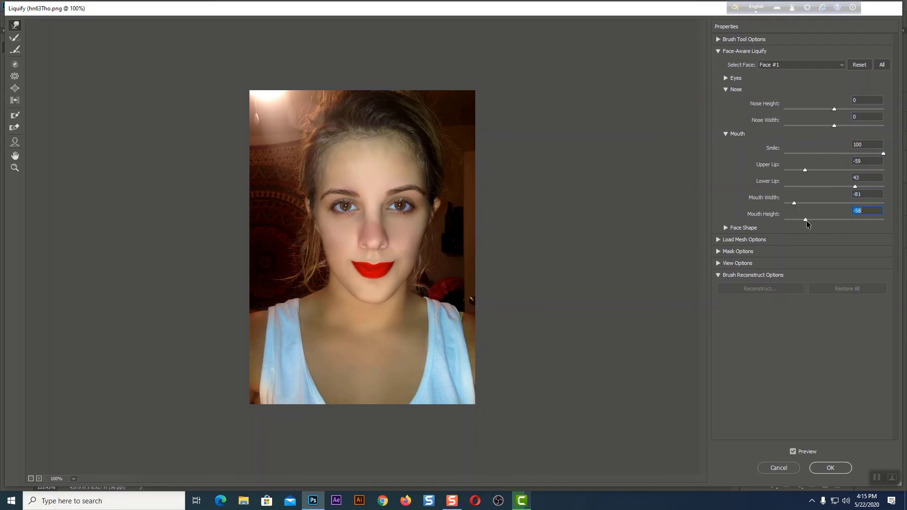
left_click_drag(805, 222, 806, 220)
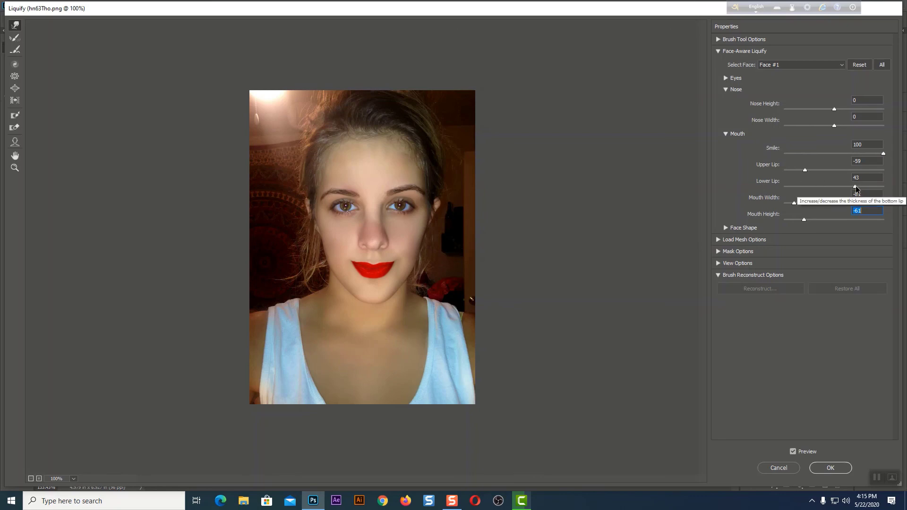
- Refine the mouth to Lower Lip 100, Upper Lip -35 and Mouth Width about -79, and apply the Liquify changes
left_click_drag(854, 187, 887, 198)
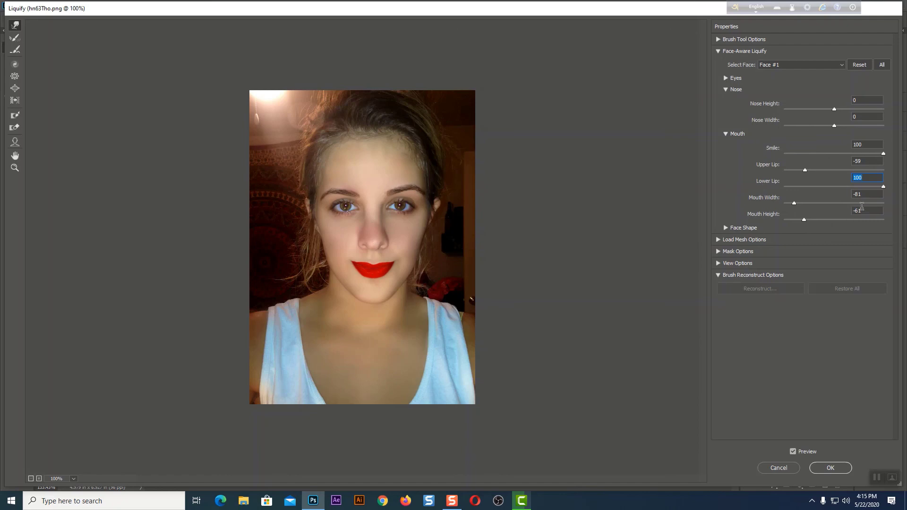
left_click(804, 171)
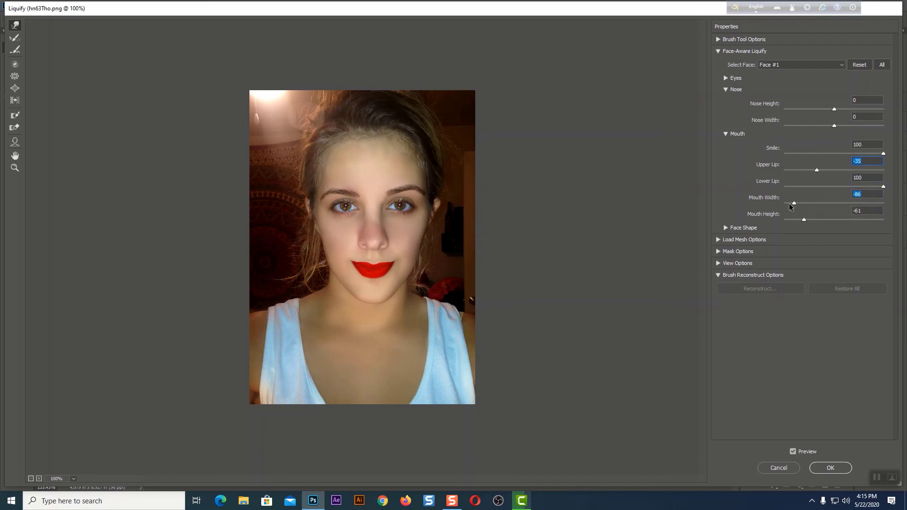
left_click_drag(794, 204, 766, 211)
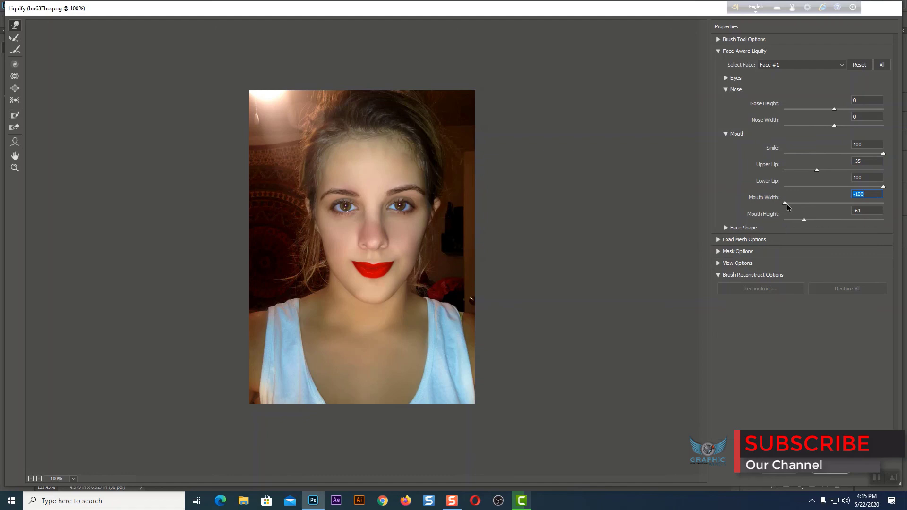
left_click_drag(786, 203, 803, 203)
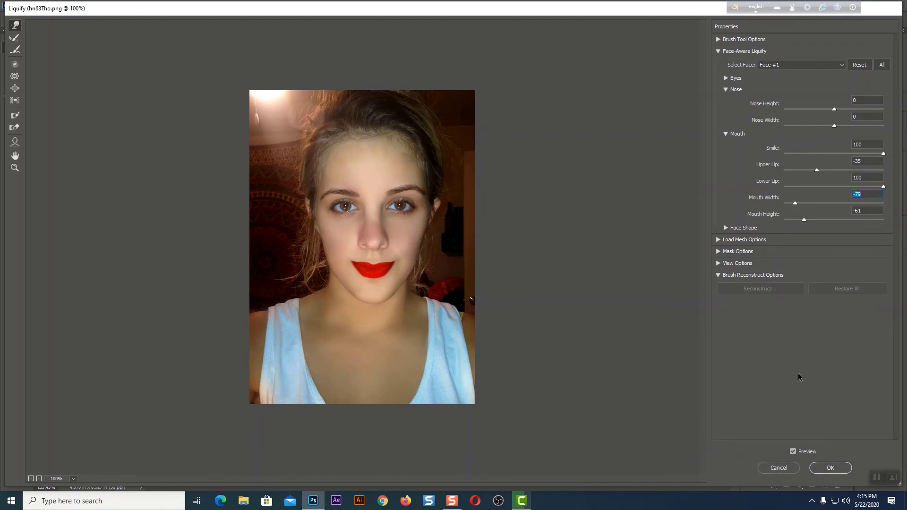
left_click(797, 203)
left_click(830, 468)
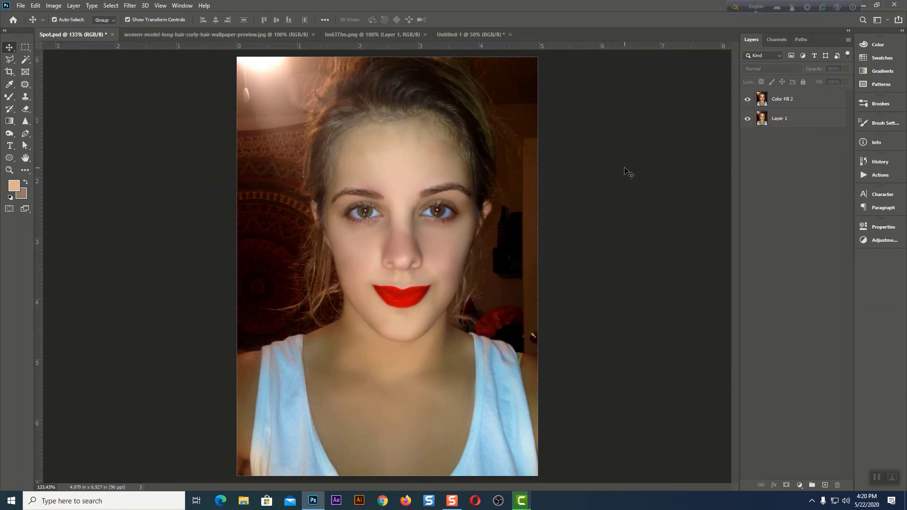
- Compare the retouched portrait with the original by hiding and showing the retouched layer
left_click(747, 100)
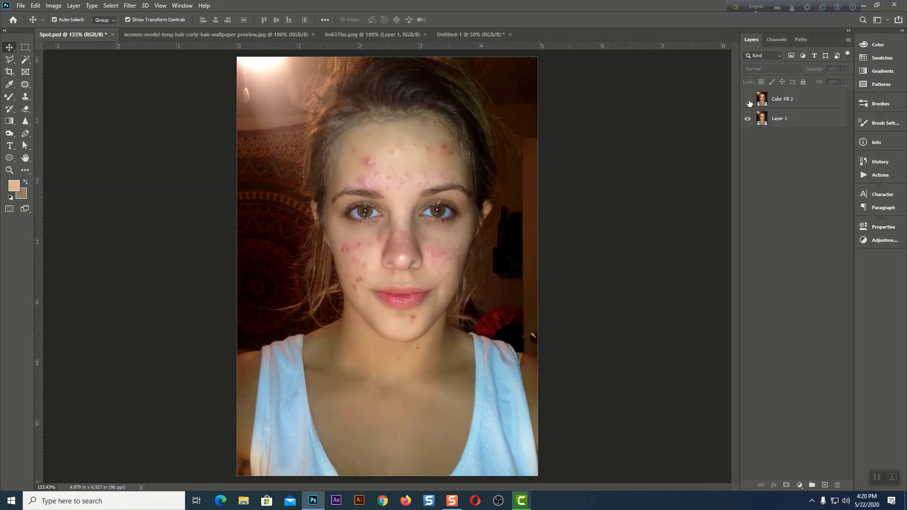
left_click(748, 100)
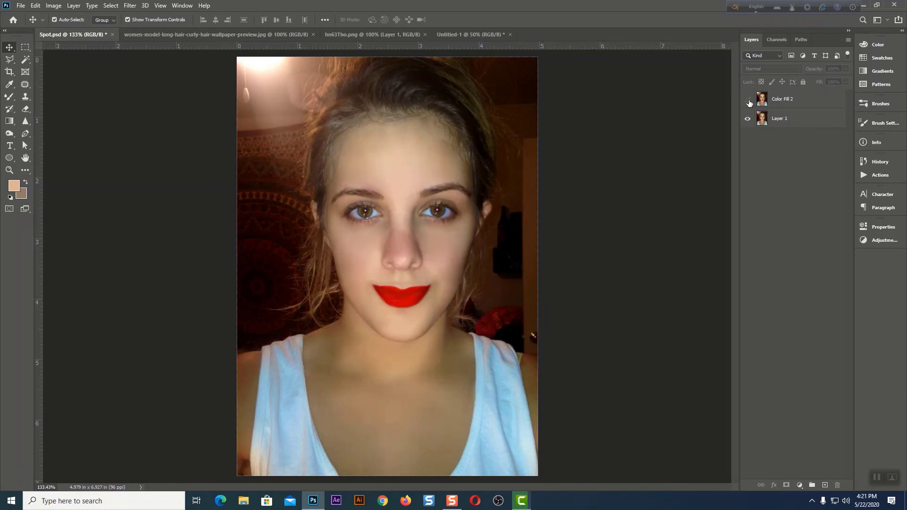
left_click(748, 100)
left_click(748, 100)
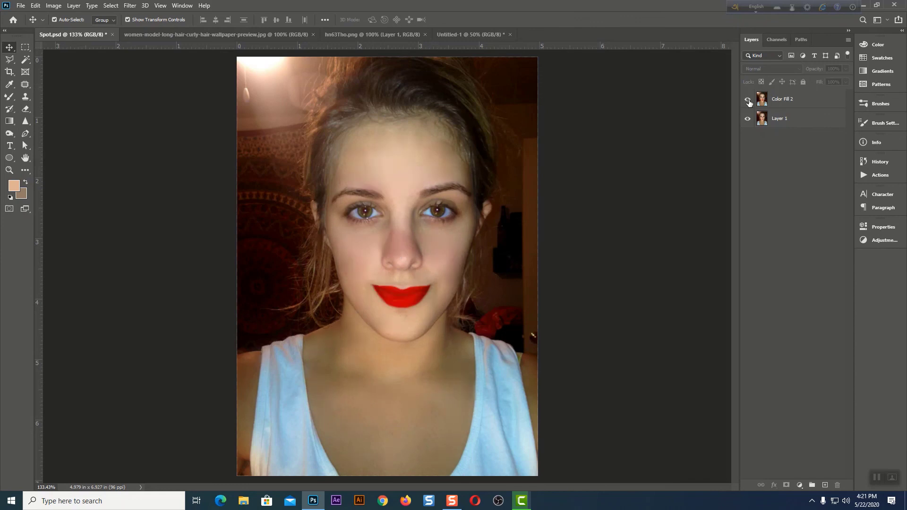